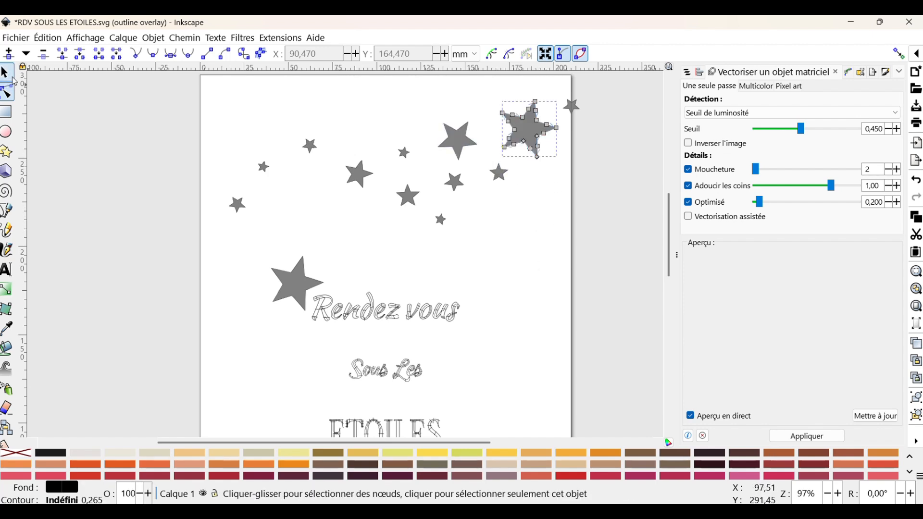
# - Move the large star from the top-right corner down beside the end of 'Rendez vous'
pyautogui.press('s')
pyautogui.moveTo(545, 136); pyautogui.dragTo(506, 279)
pyautogui.click(511, 282)
pyautogui.moveTo(518, 245); pyautogui.dragTo(501, 290)
pyautogui.scroll(-4, 513, 304)
pyautogui.scroll(-2, 505, 269)
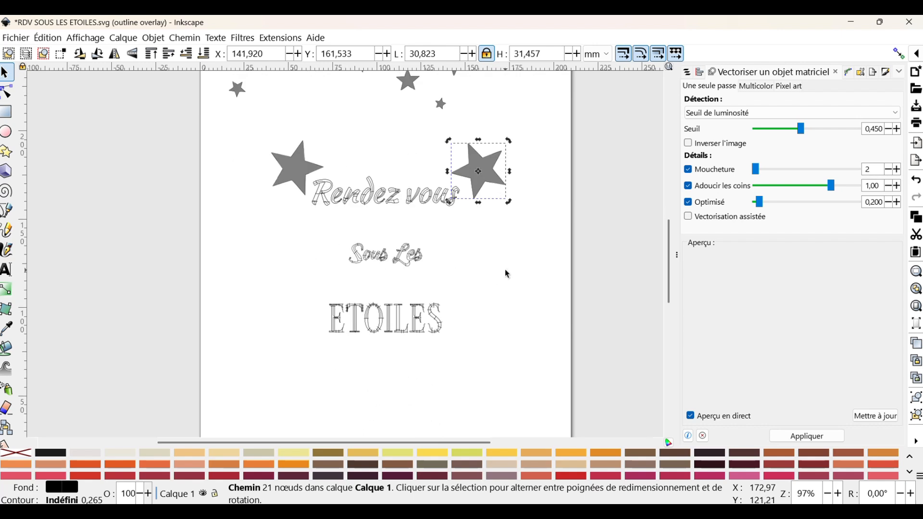
# - Paste a copy of the large star and place it to the left of ETOILES
pyautogui.hotkey('ctrl', 'v')
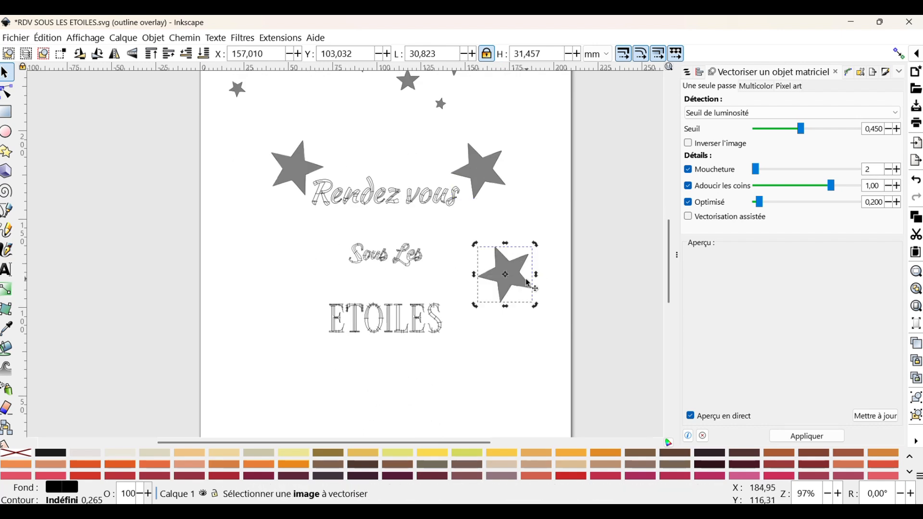
pyautogui.moveTo(527, 288); pyautogui.dragTo(315, 341)
pyautogui.scroll(2, 316, 341)
pyautogui.click(557, 269)
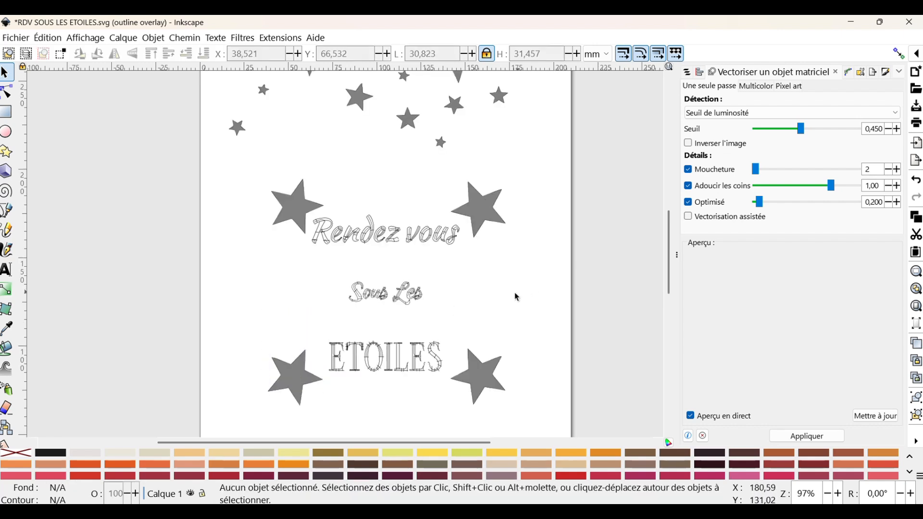
# - Move three small stars from the top down around 'Sous Les' and just below 'Rendez vous'
pyautogui.click(422, 119)
pyautogui.moveTo(422, 119); pyautogui.dragTo(452, 311)
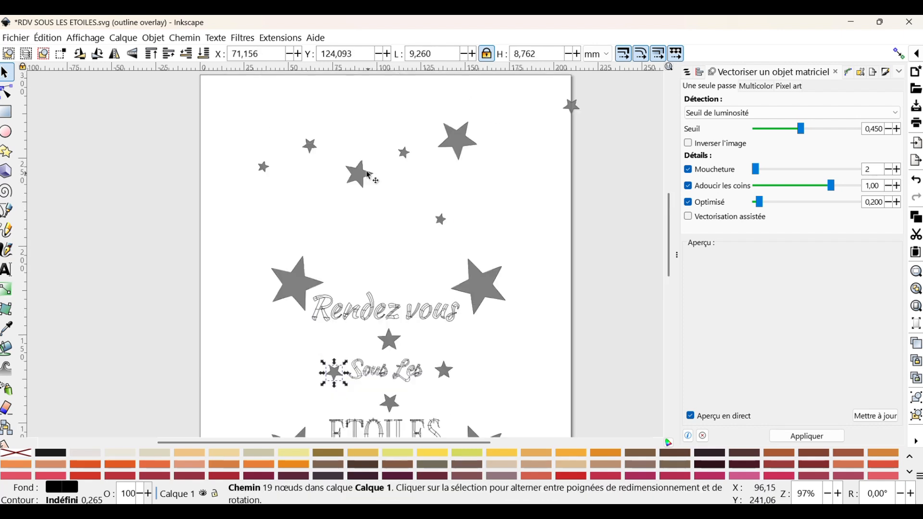
pyautogui.moveTo(368, 177); pyautogui.dragTo(353, 344)
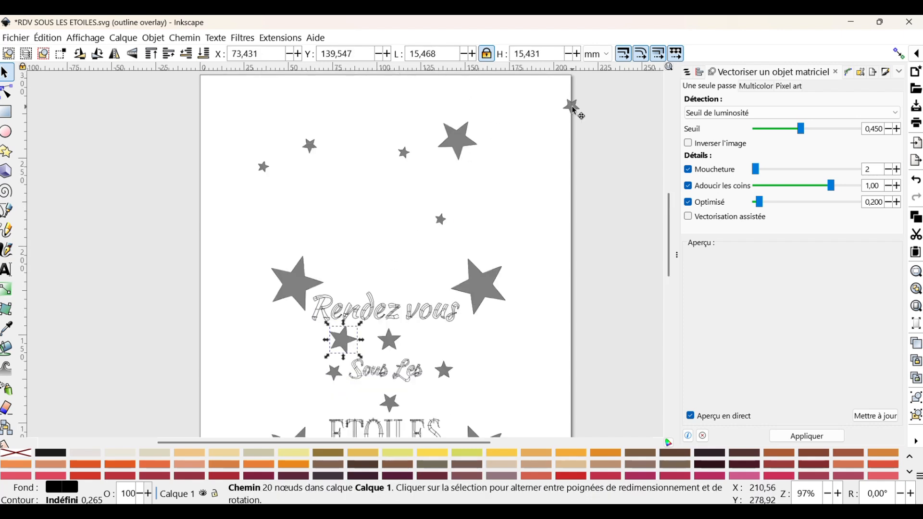
pyautogui.moveTo(575, 110); pyautogui.dragTo(301, 341)
# - Duplicate the star below 'Rendez vous', flip the copy horizontally and place it to the right
pyautogui.click(352, 339)
pyautogui.hotkey('ctrl', 'c')
pyautogui.hotkey('ctrl', 'v')
pyautogui.press('h')
pyautogui.moveTo(358, 337); pyautogui.dragTo(438, 338)
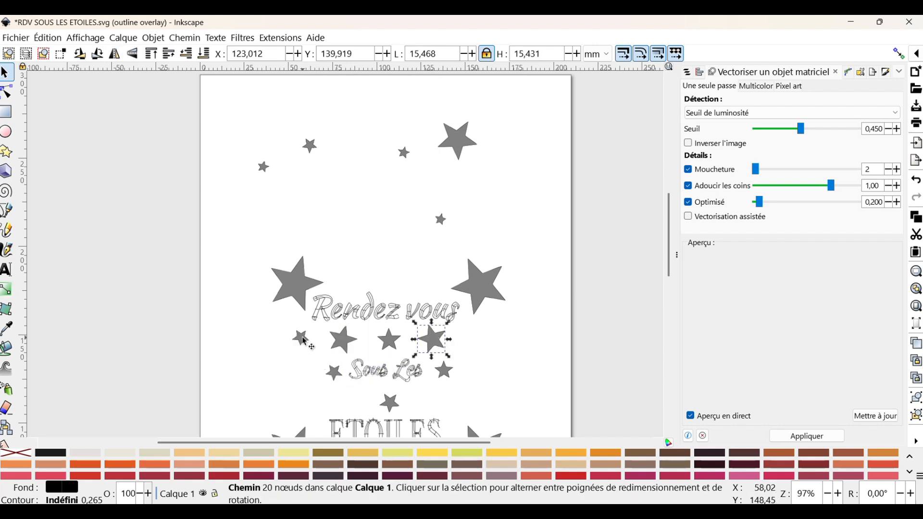
# - Move the tiny star to the end of the row below 'Rendez vous' and place a star above its start
pyautogui.moveTo(306, 341); pyautogui.dragTo(484, 346)
pyautogui.scroll(-2, 483, 345)
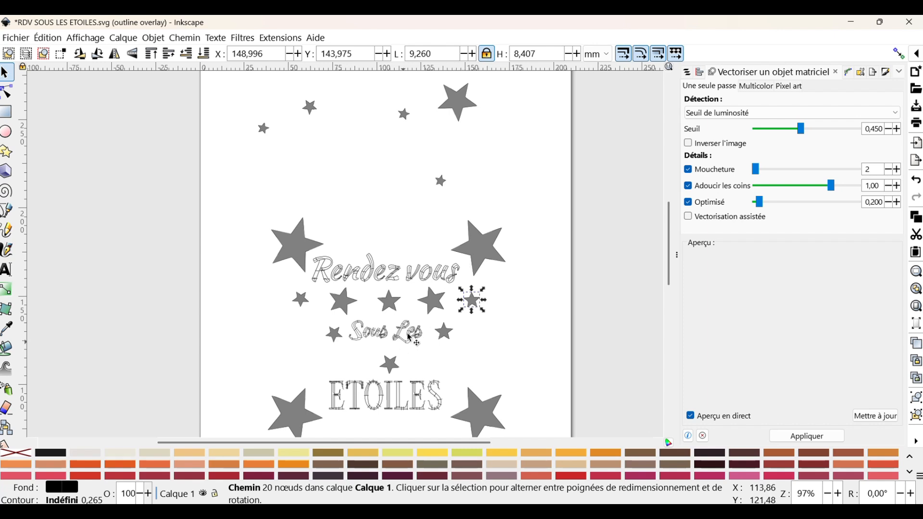
pyautogui.click(432, 298)
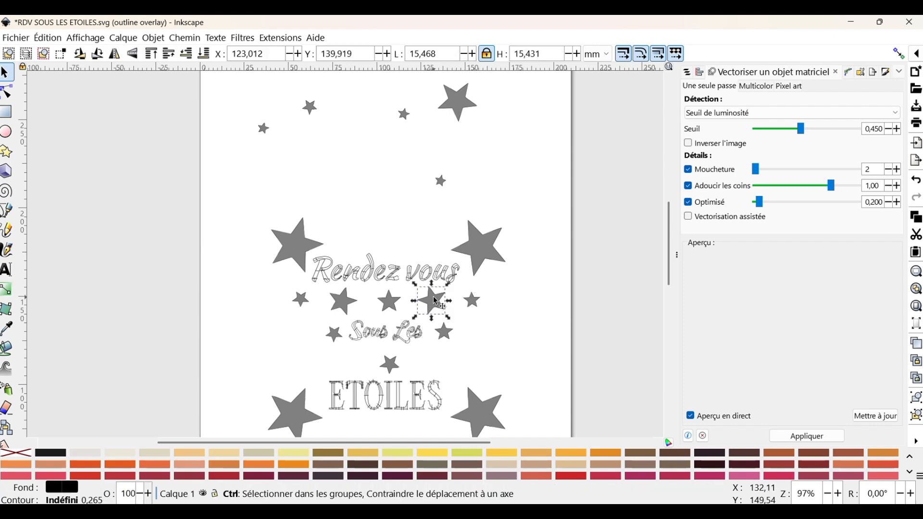
pyautogui.moveTo(434, 297); pyautogui.dragTo(362, 248)
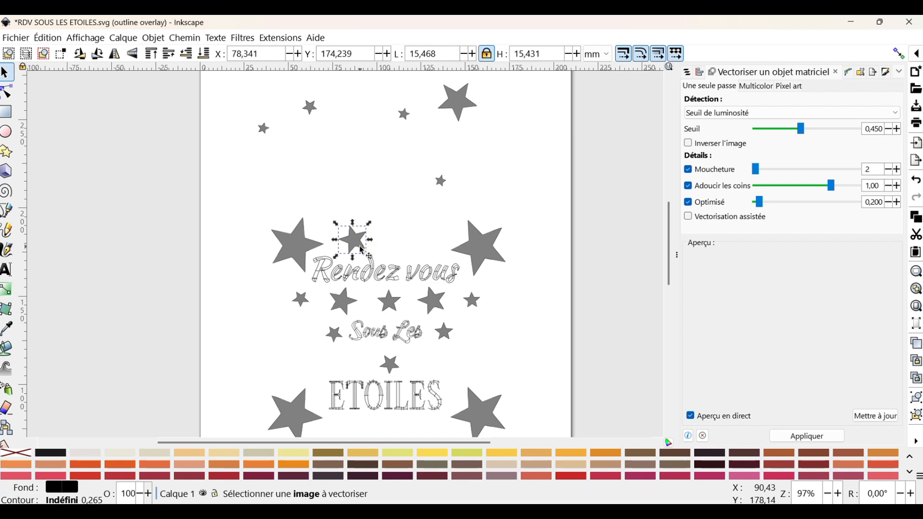
# - Paste another star, flip it horizontally and place it above 'vous'
pyautogui.hotkey('ctrl', 'v')
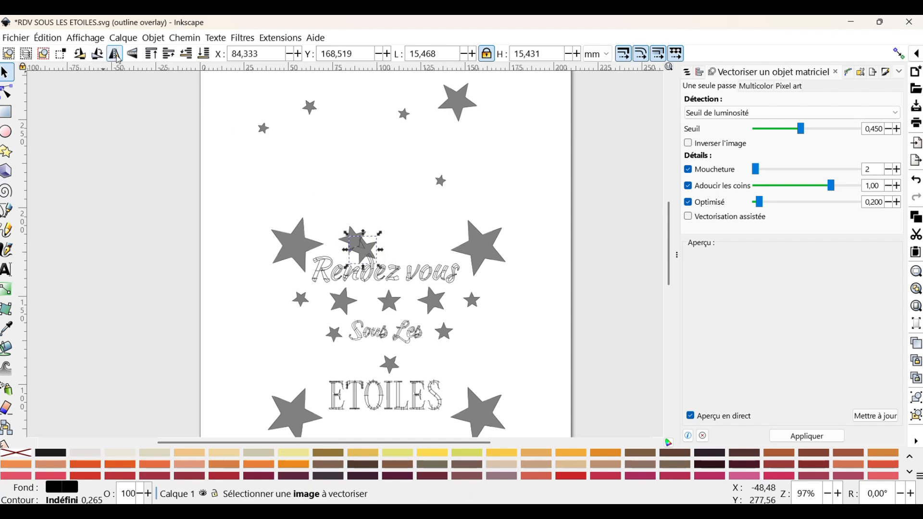
pyautogui.click(114, 54)
pyautogui.moveTo(368, 250); pyautogui.dragTo(439, 235)
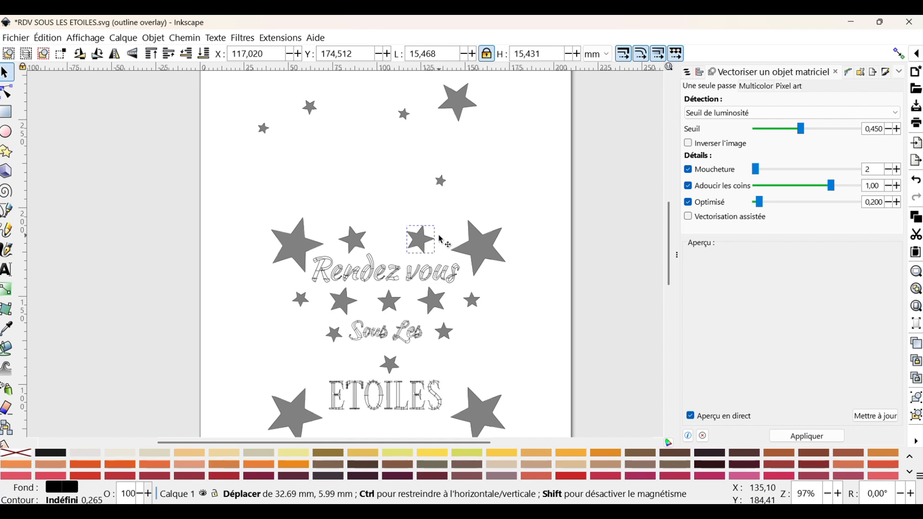
# - Paste stars and place two of them just below ETOILES
pyautogui.scroll(-4, 395, 380)
pyautogui.hotkey('ctrl', 'v')
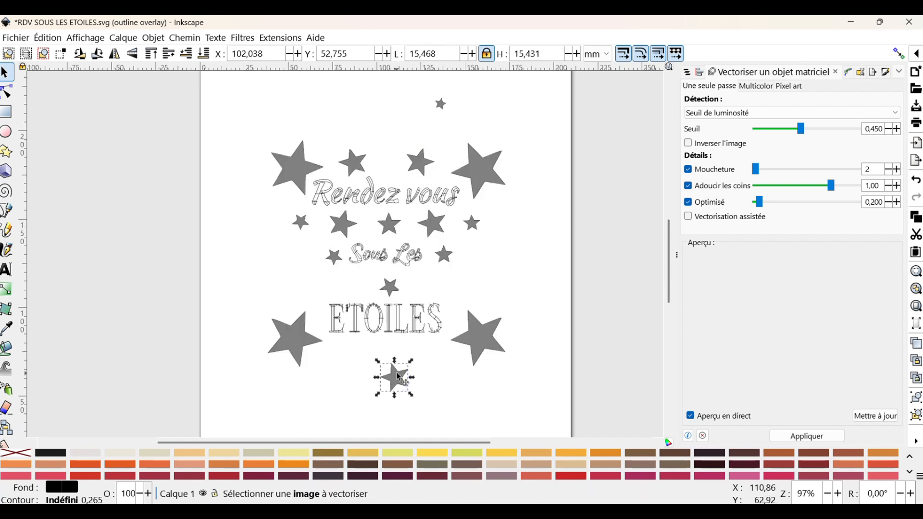
pyautogui.moveTo(397, 372); pyautogui.dragTo(426, 354)
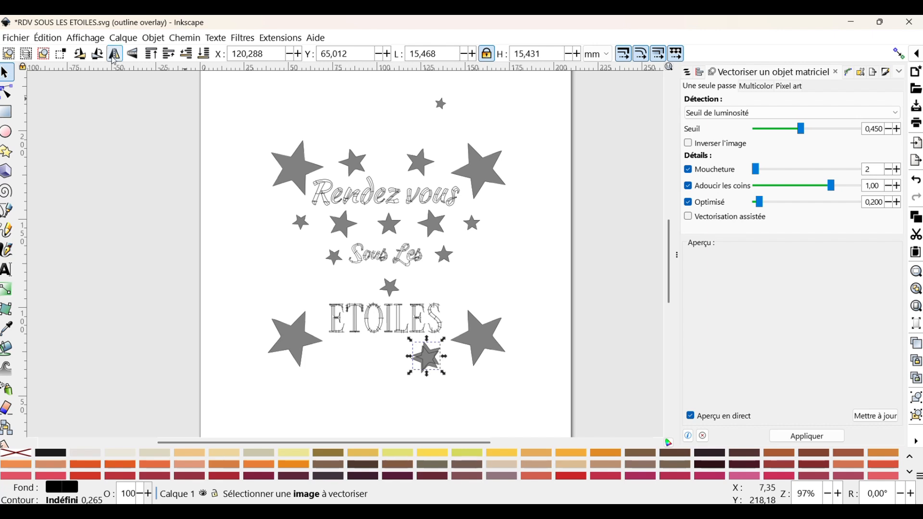
pyautogui.moveTo(432, 360); pyautogui.dragTo(352, 358)
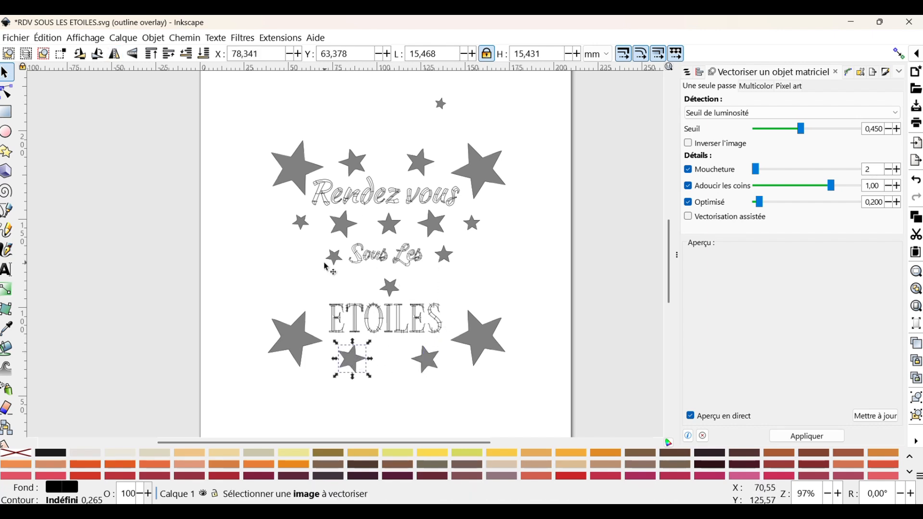
# - Move a small star from the top of the page to below the middle of ETOILES
pyautogui.click(439, 101)
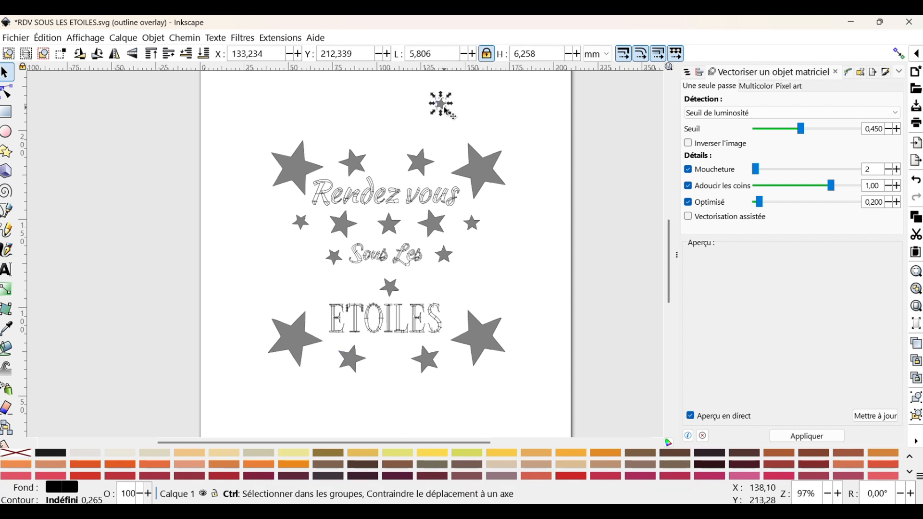
pyautogui.moveTo(439, 99); pyautogui.dragTo(386, 361)
pyautogui.scroll(2, 407, 272)
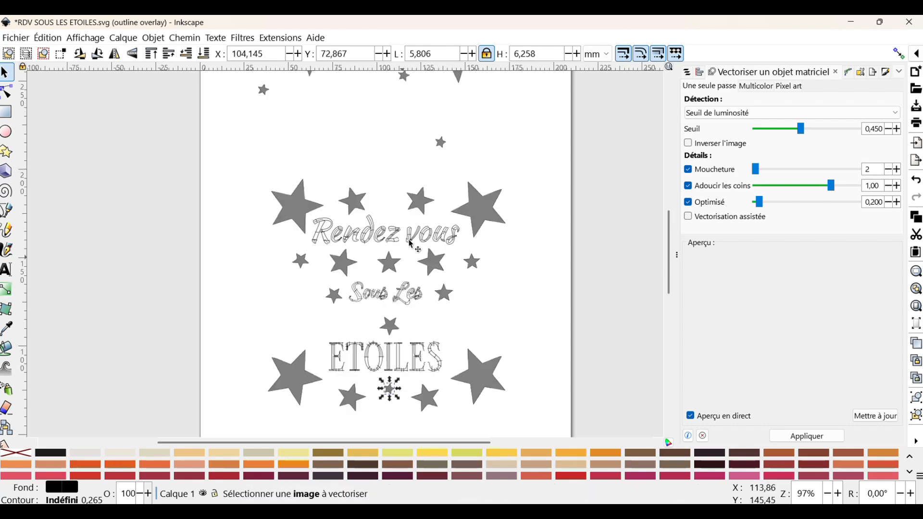
# - Move more small stars into a row between 'Sous Les' and ETOILES
pyautogui.moveTo(440, 142); pyautogui.dragTo(417, 326)
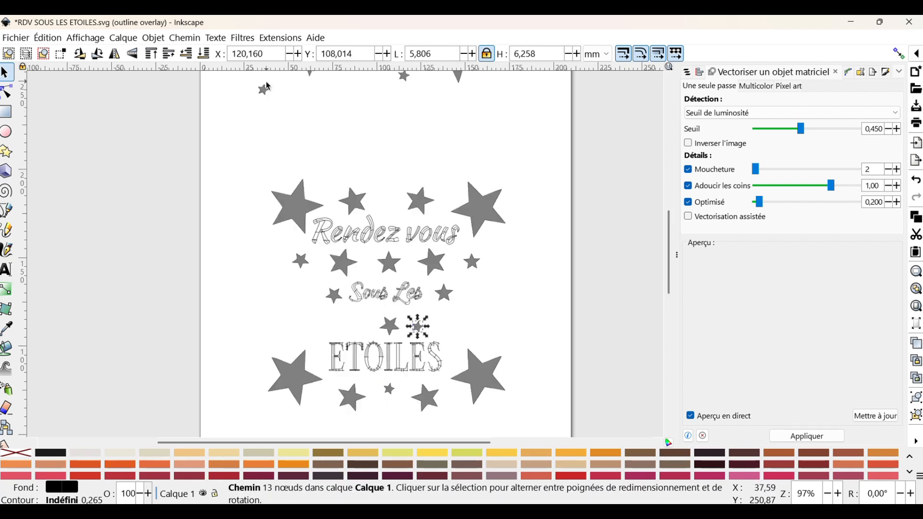
pyautogui.moveTo(269, 87); pyautogui.dragTo(360, 325)
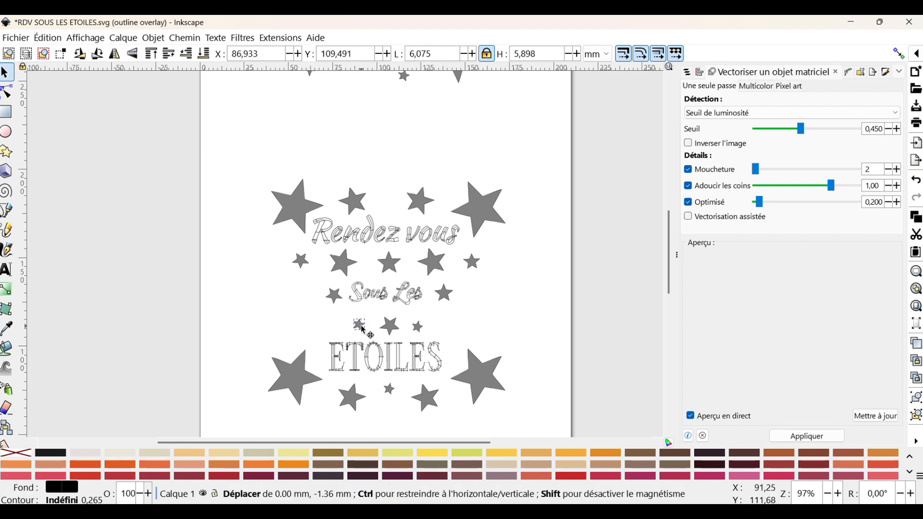
pyautogui.moveTo(435, 401); pyautogui.dragTo(316, 332)
# - Paste a star, flip it horizontally, and place stars beside the right of 'Sous Les'
pyautogui.hotkey('ctrl', 'v')
pyautogui.click(115, 54)
pyautogui.scroll(3, 513, 309)
pyautogui.moveTo(466, 159); pyautogui.dragTo(484, 390)
pyautogui.scroll(-3, 484, 390)
# - Paste a large star, flip it horizontally and place it to the left of 'Sous Les'
pyautogui.hotkey('ctrl', 'v')
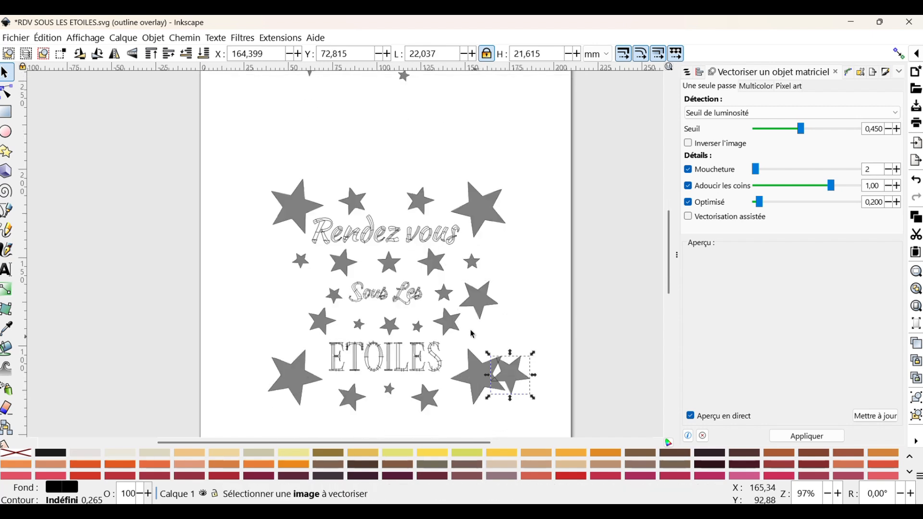
pyautogui.click(114, 54)
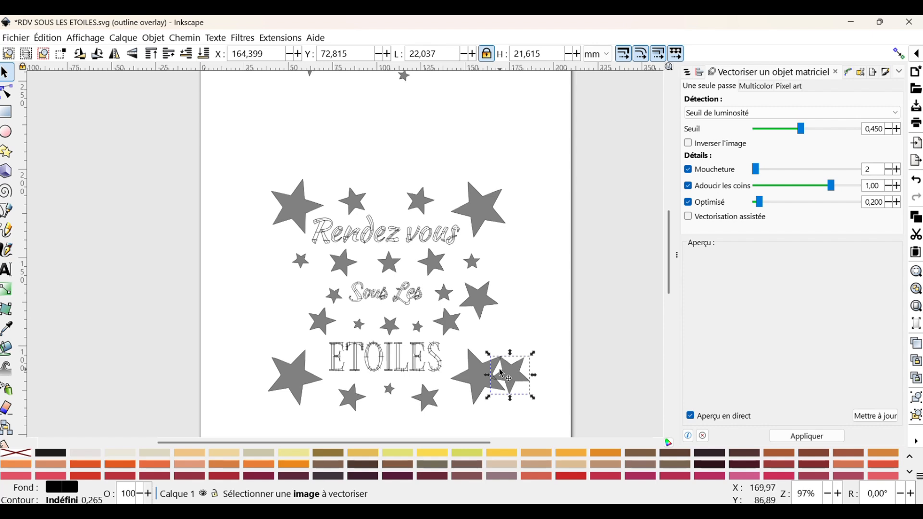
pyautogui.moveTo(503, 374); pyautogui.dragTo(276, 304)
pyautogui.scroll(4, 556, 319)
pyautogui.scroll(-2, 429, 152)
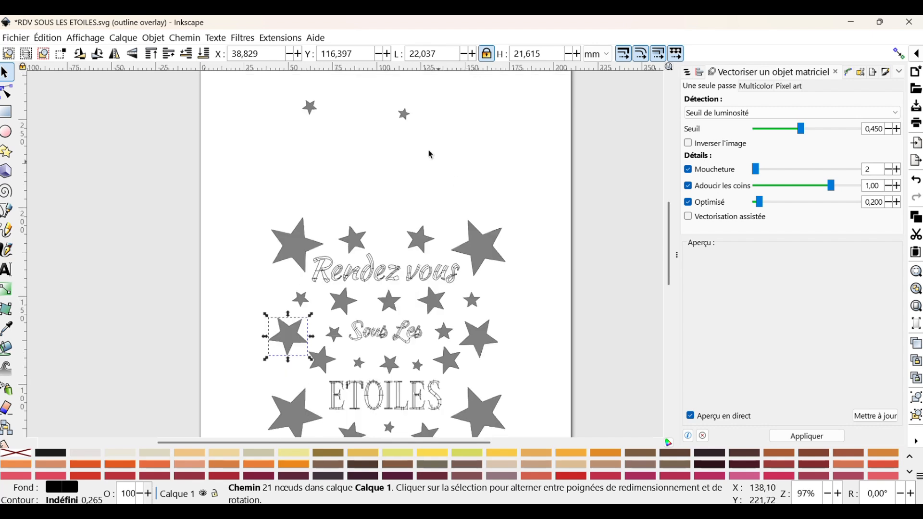
# - Move the remaining small stars from the top of the page beside both ends of ETOILES
pyautogui.moveTo(407, 120); pyautogui.dragTo(291, 380)
pyautogui.scroll(-3, 403, 378)
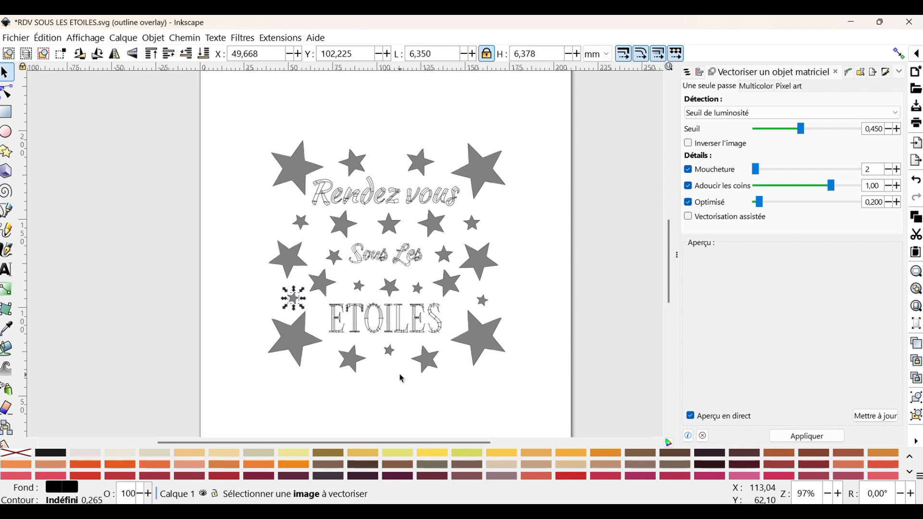
pyautogui.scroll(4, 403, 379)
pyautogui.click(315, 151)
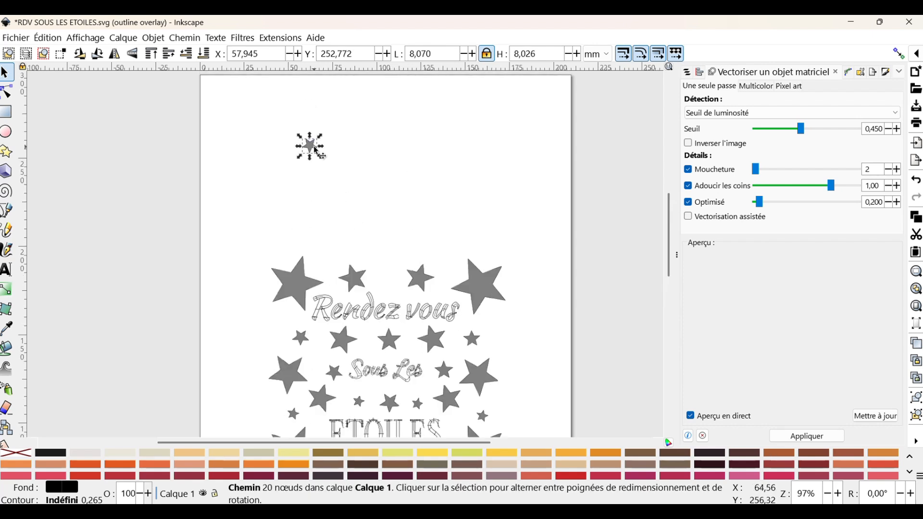
pyautogui.scroll(-3, 536, 217)
pyautogui.click(536, 217)
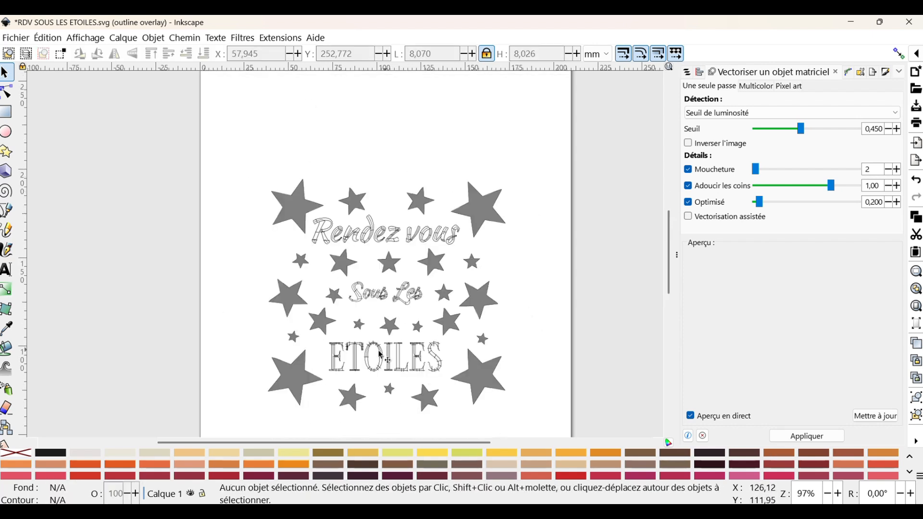
# - Nudge the large star at the start of 'Rendez vous' slightly downward
pyautogui.click(428, 239)
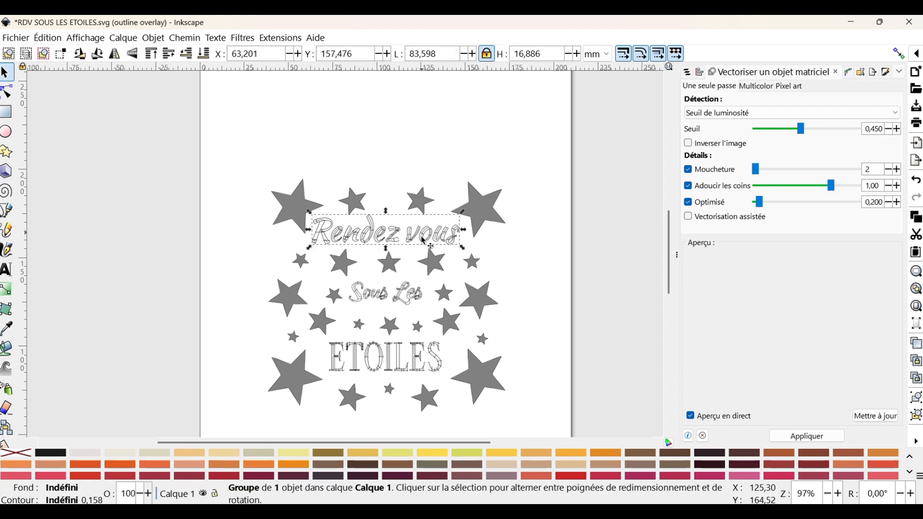
pyautogui.click(401, 304)
pyautogui.click(433, 370)
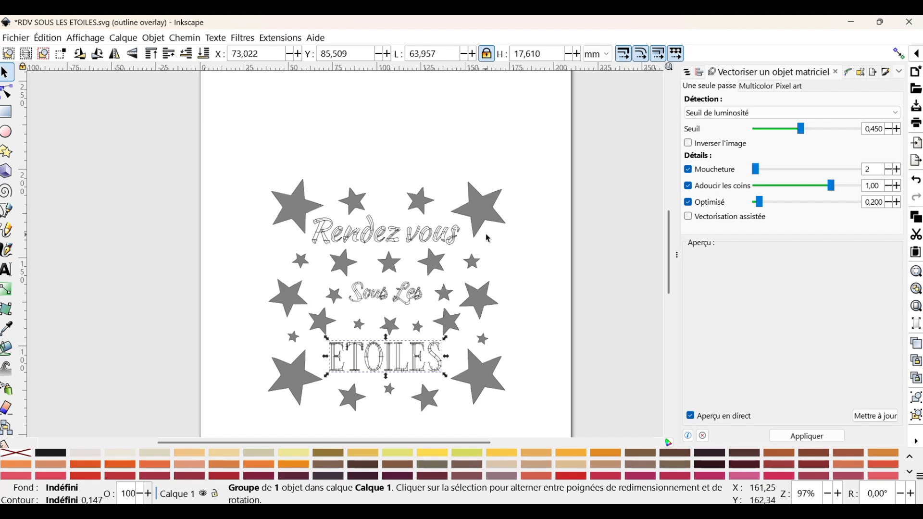
pyautogui.click(320, 214)
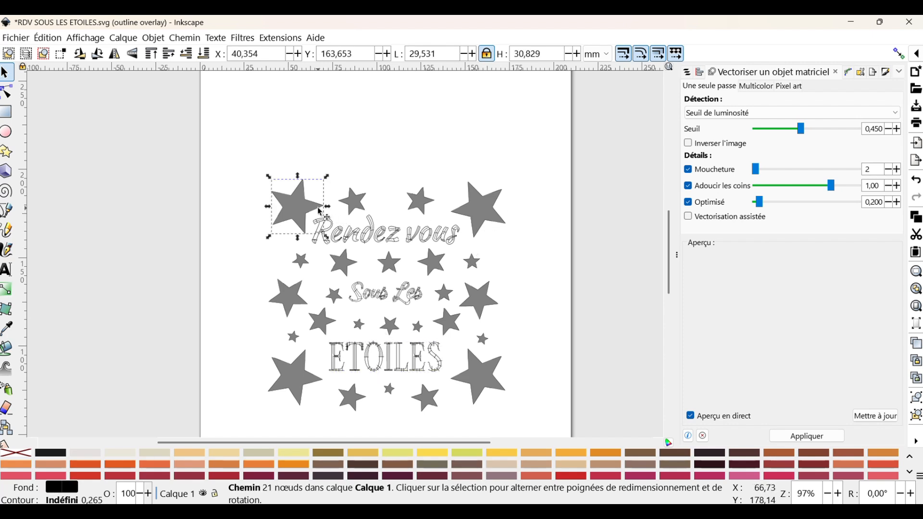
pyautogui.moveTo(320, 213); pyautogui.dragTo(318, 217)
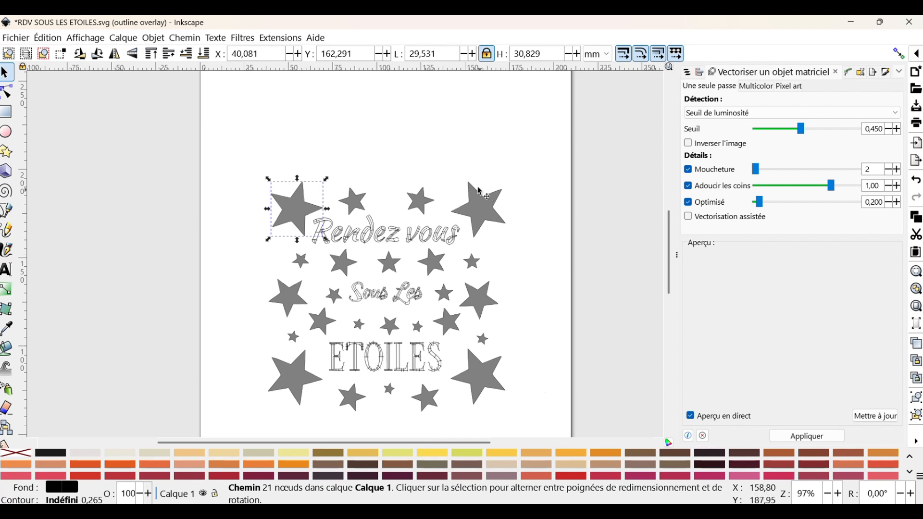
# - Select all the star paths in Calque 1 from the Layers and Objects panel and combine them into one path
pyautogui.click(699, 71)
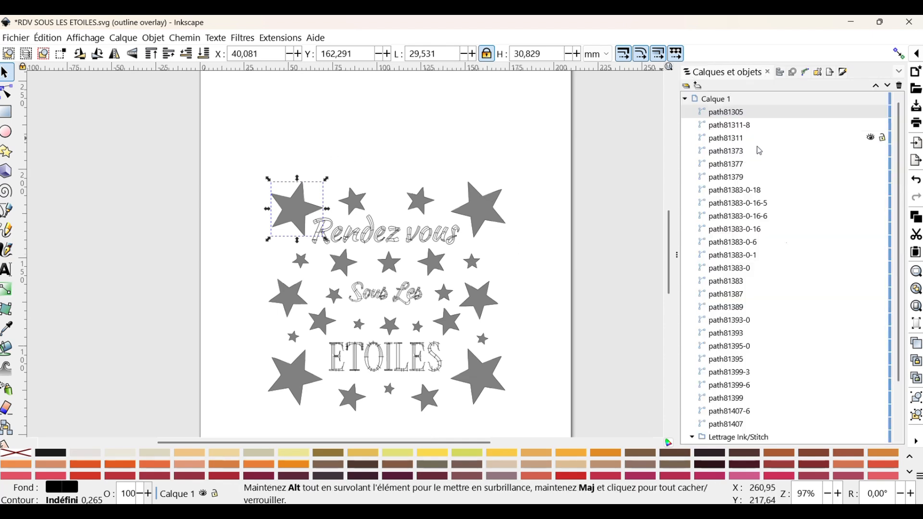
pyautogui.scroll(-3, 708, 140)
pyautogui.scroll(3, 708, 139)
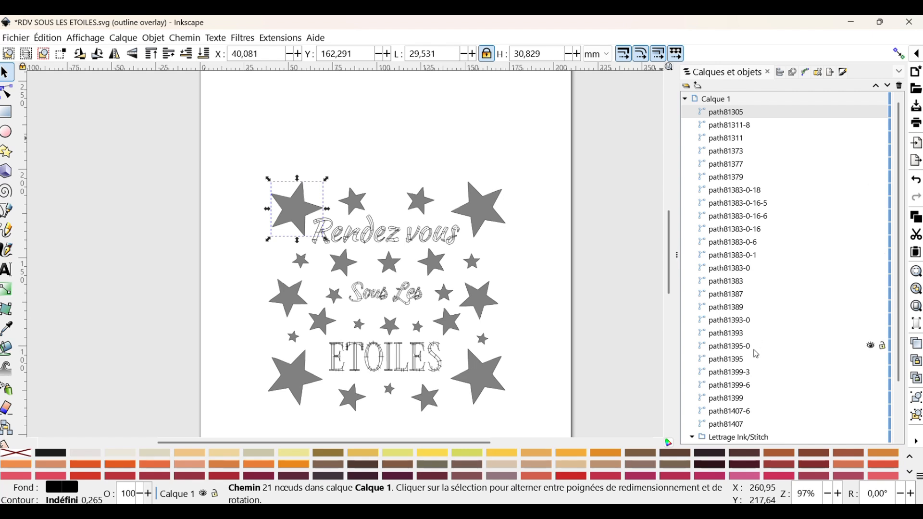
pyautogui.scroll(-1, 736, 365)
pyautogui.keyDown('shift'); pyautogui.click(734, 387); pyautogui.keyUp('shift')
pyautogui.scroll(1, 736, 337)
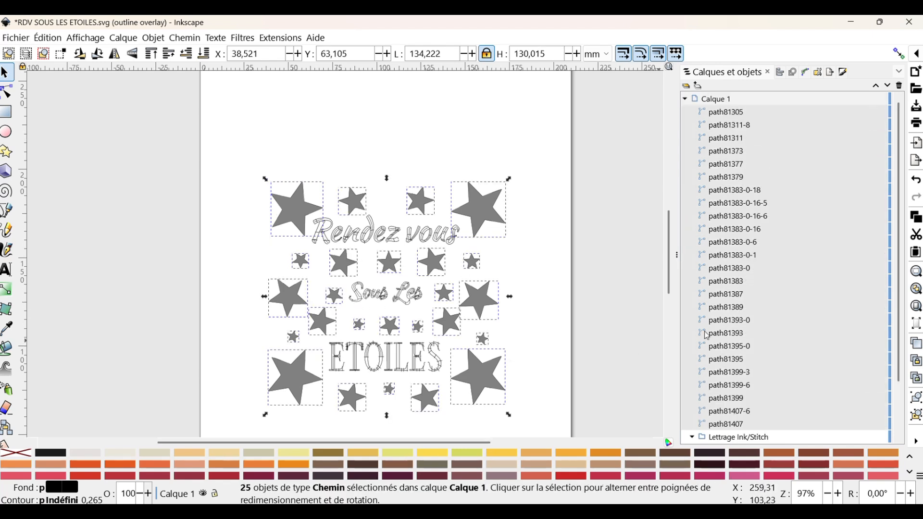
pyautogui.scroll(-2, 735, 331)
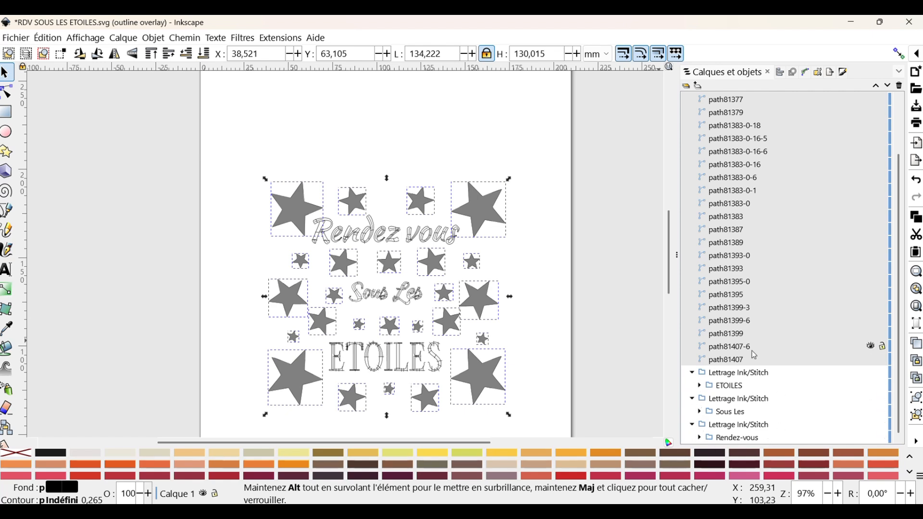
pyautogui.scroll(2, 746, 350)
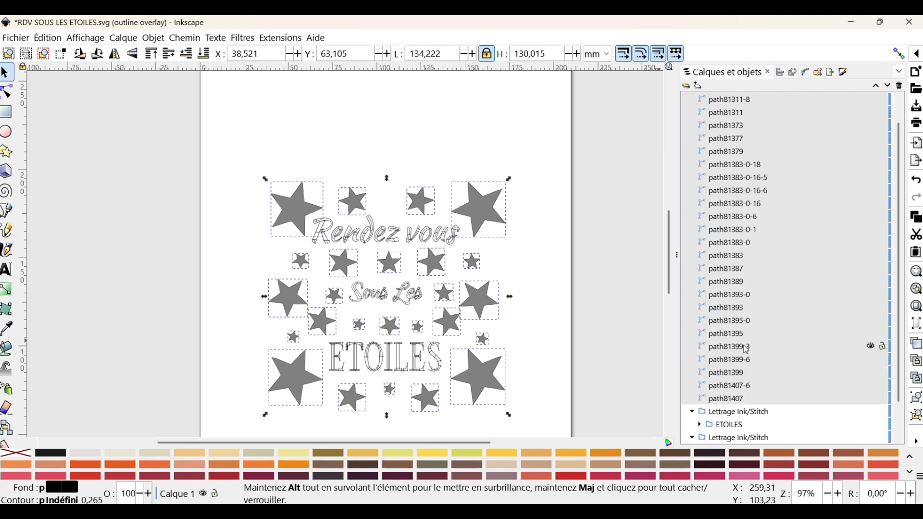
pyautogui.click(192, 38)
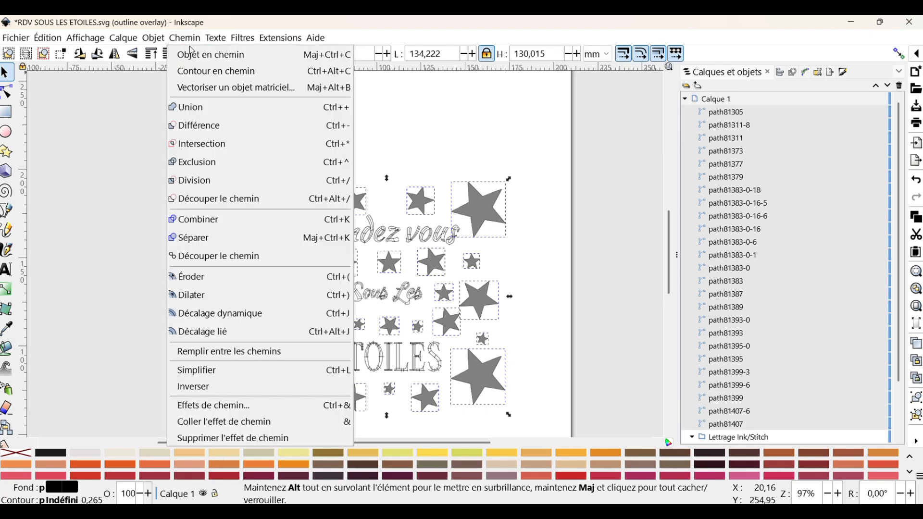
pyautogui.click(212, 221)
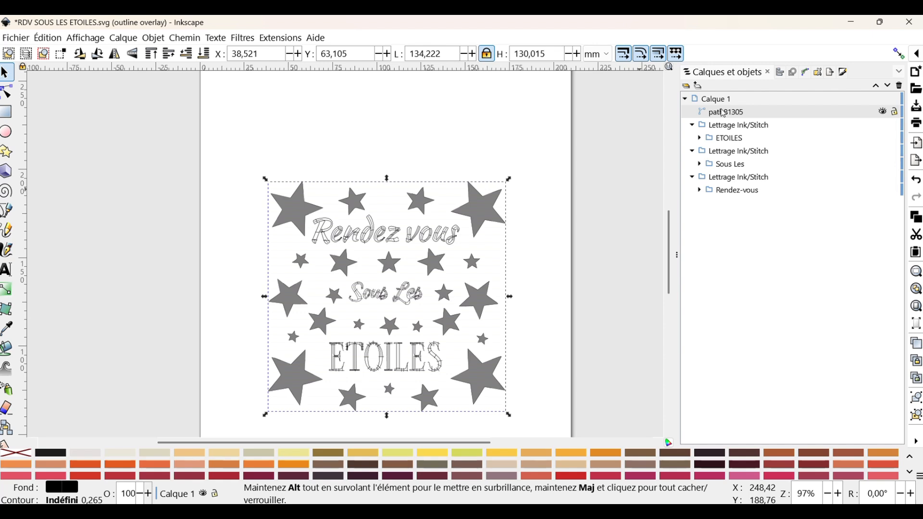
# - Rename the combined star path ETOILES
pyautogui.doubleClick(725, 113)
pyautogui.write('ETOIL')
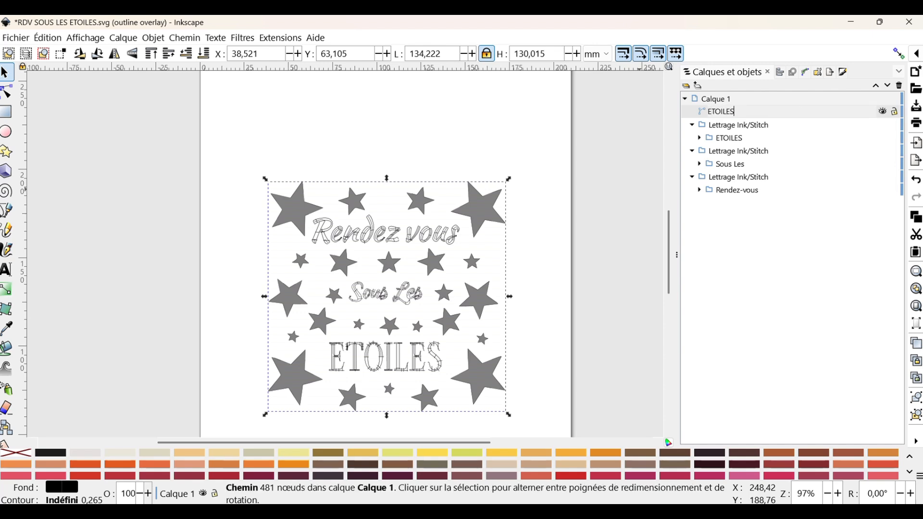
pyautogui.write('ES')
pyautogui.press('Return')
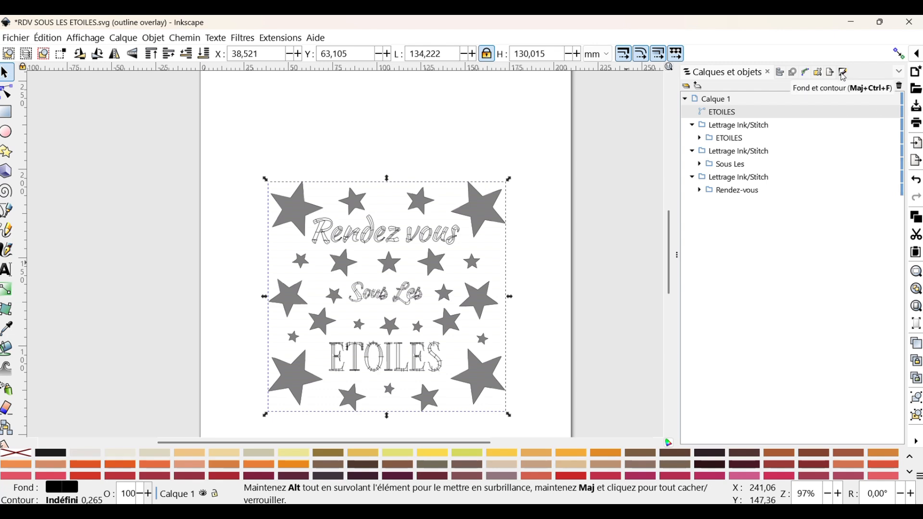
# - Give the star path a linear gradient fill with both stops set to dark blue at full opacity
pyautogui.click(845, 74)
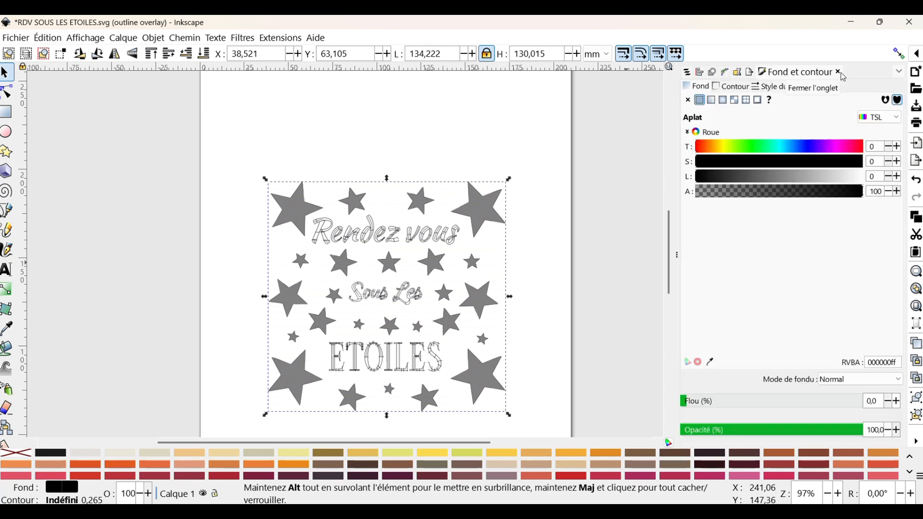
pyautogui.click(713, 101)
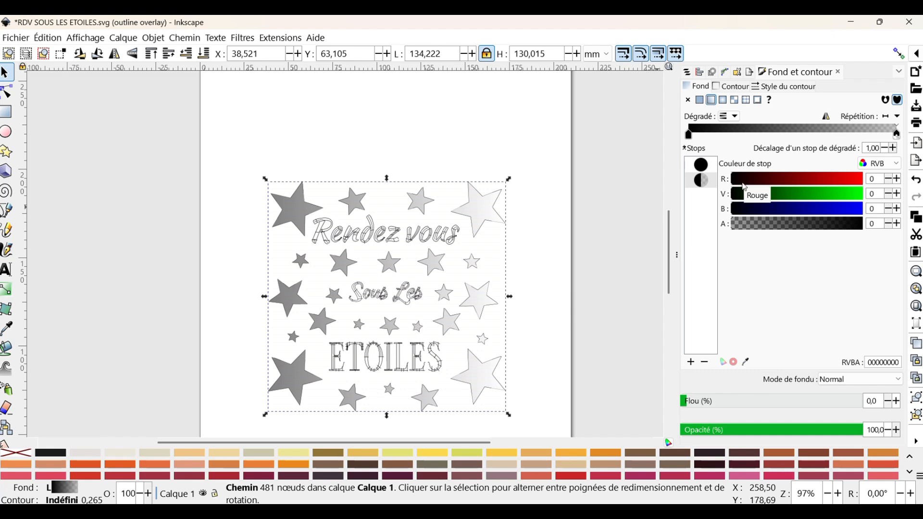
pyautogui.click(823, 212)
pyautogui.click(702, 164)
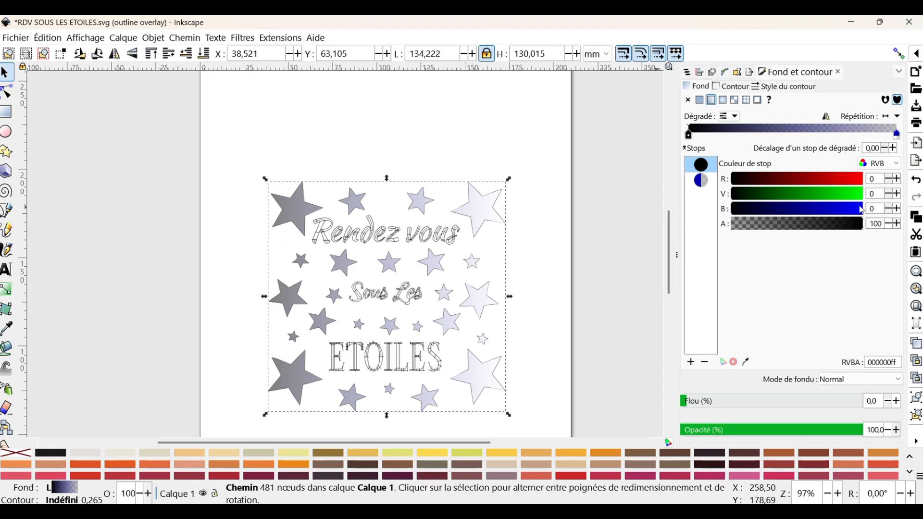
pyautogui.click(815, 211)
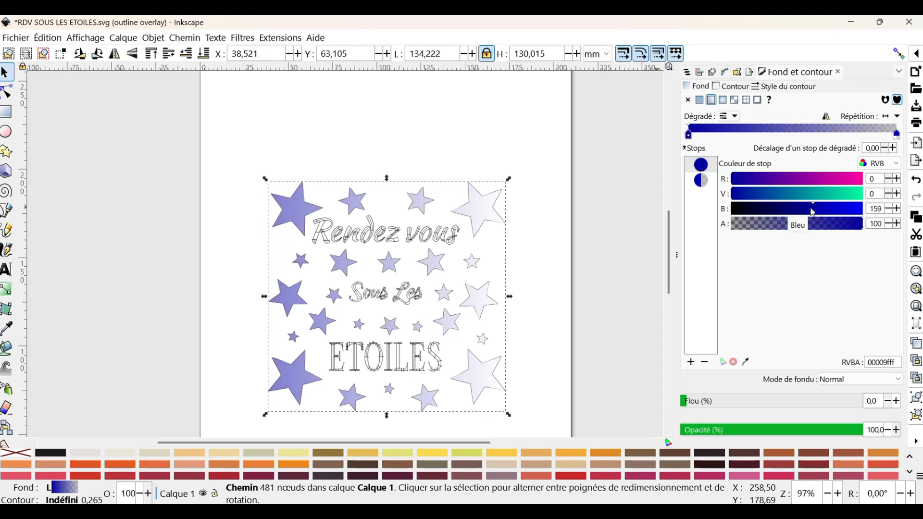
pyautogui.click(798, 216)
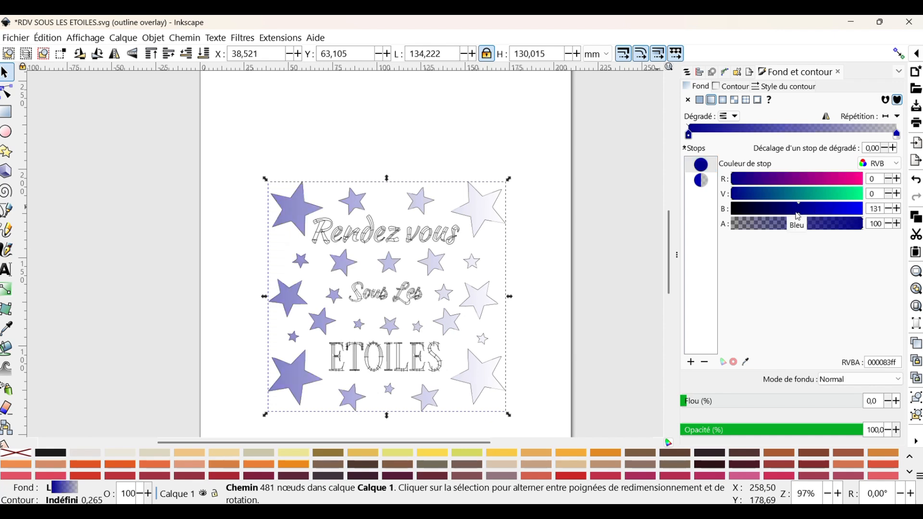
pyautogui.click(703, 183)
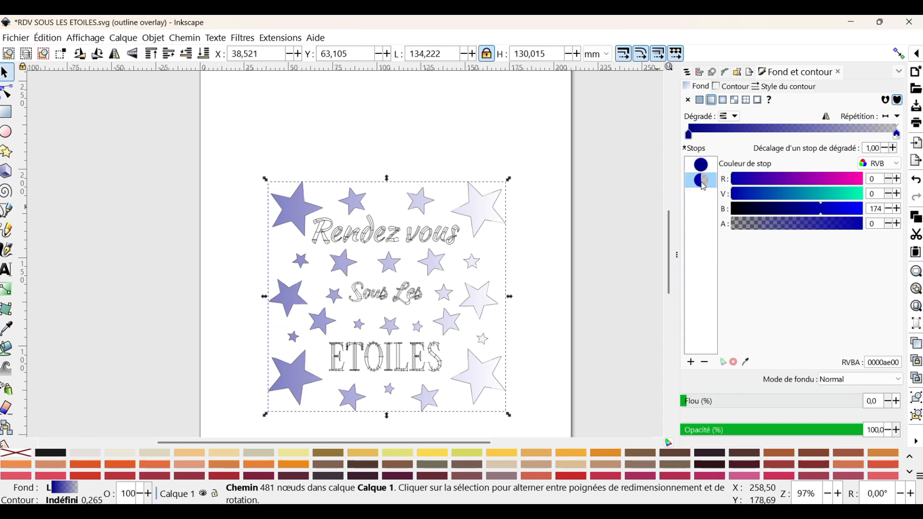
pyautogui.click(803, 212)
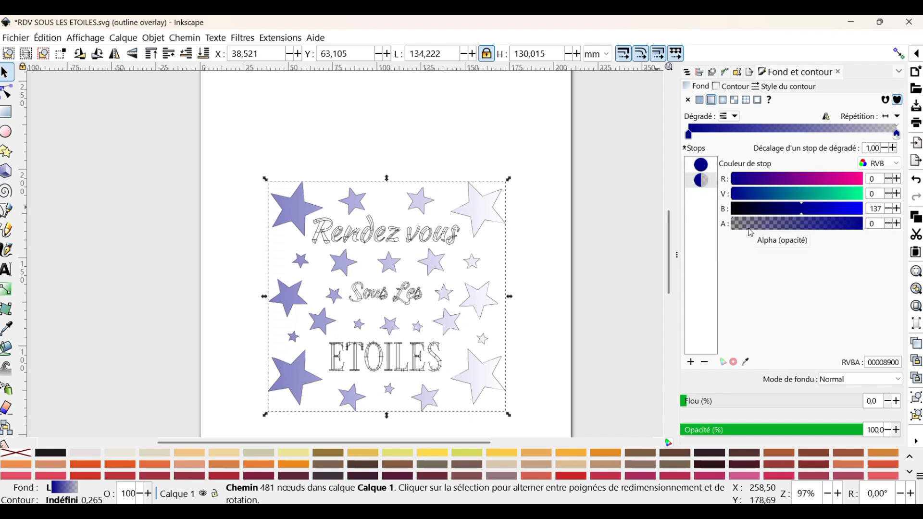
pyautogui.click(782, 223)
pyautogui.moveTo(805, 228); pyautogui.dragTo(901, 229)
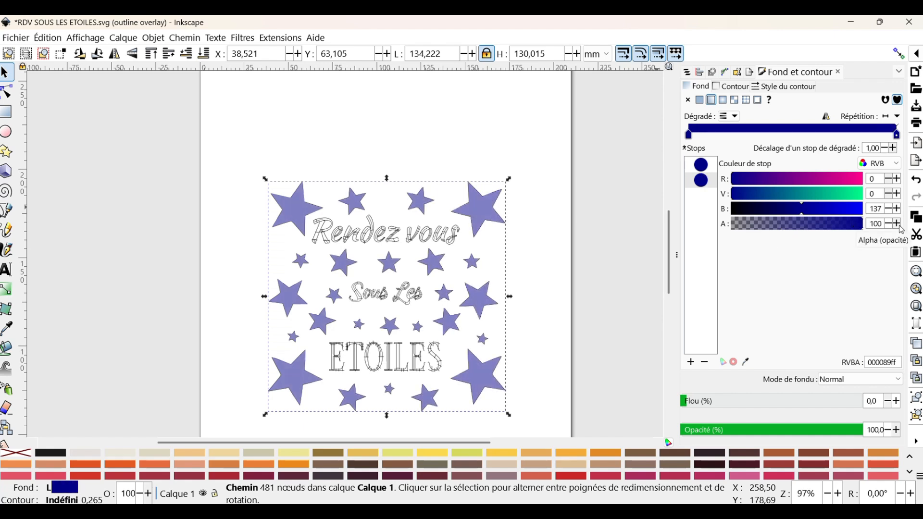
# - Set both gradient stops' blue value to about 131 and move the second stop to offset 0.20
pyautogui.click(704, 166)
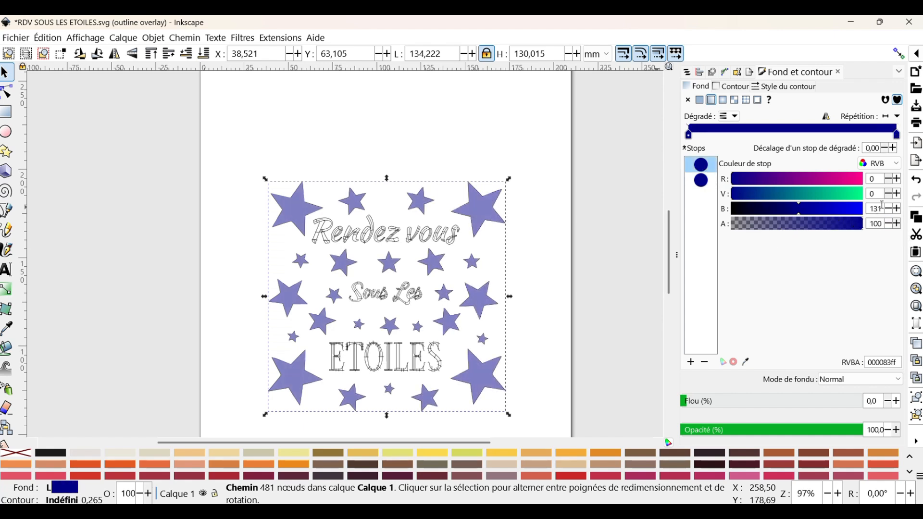
pyautogui.moveTo(883, 205); pyautogui.dragTo(864, 212)
pyautogui.click(704, 181)
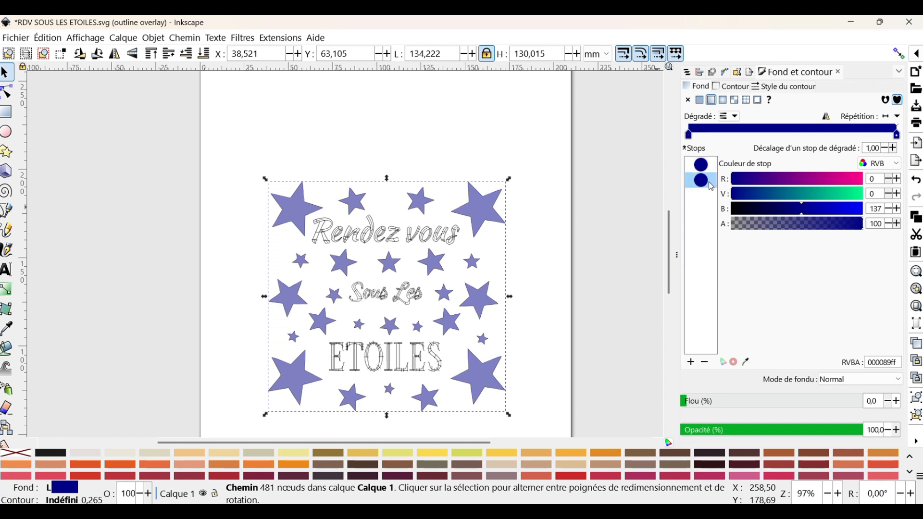
pyautogui.click(889, 210)
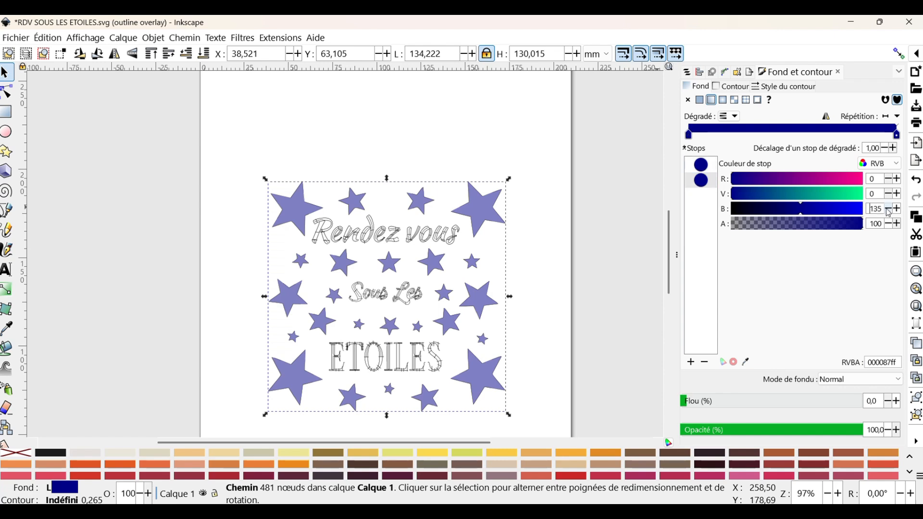
pyautogui.click(891, 213)
pyautogui.moveTo(897, 136); pyautogui.dragTo(726, 138)
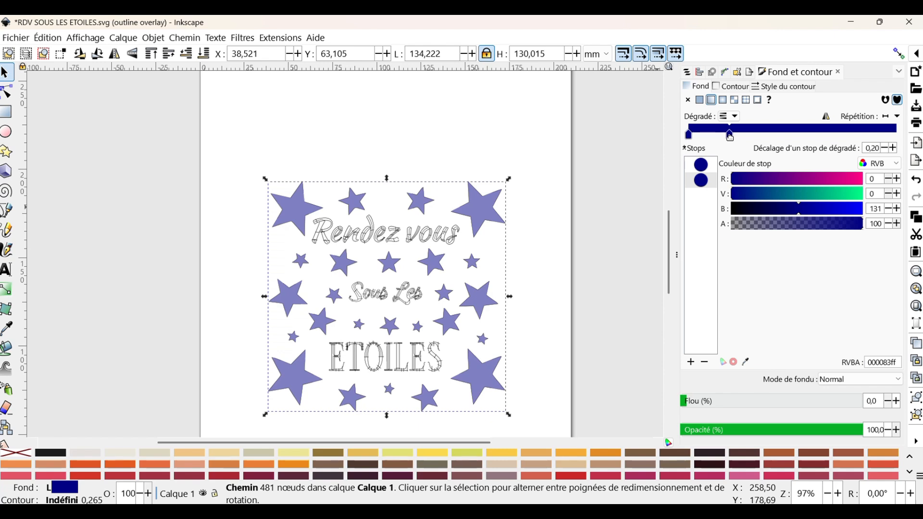
# - Add a gradient stop and set the third stop's blue value to 226
pyautogui.click(703, 184)
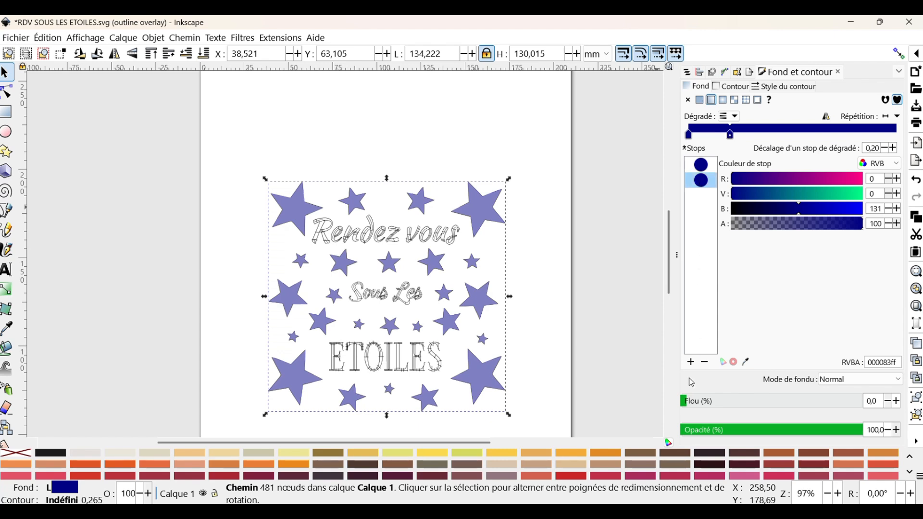
pyautogui.click(691, 361)
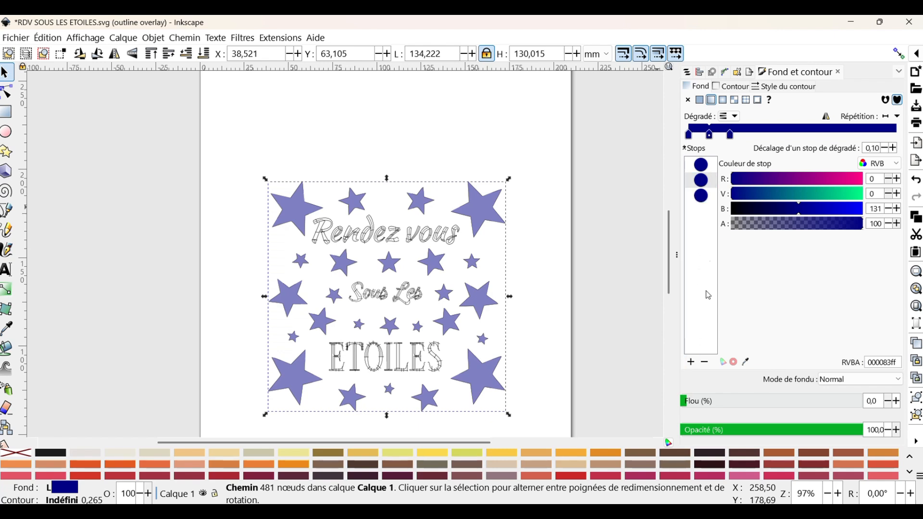
pyautogui.click(705, 200)
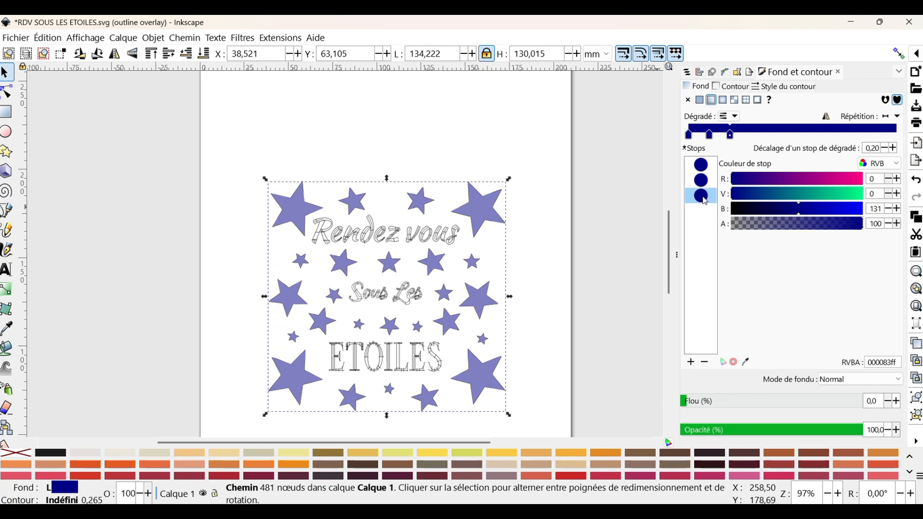
pyautogui.click(850, 212)
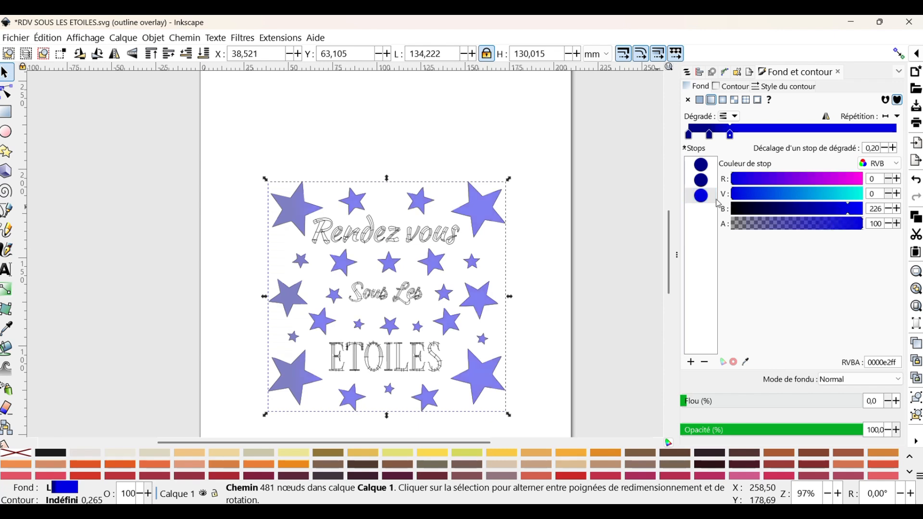
# - Add another blue gradient stop, raise its blue value, and spread the middle stops to offsets about 0.34 and 0.44
pyautogui.click(691, 362)
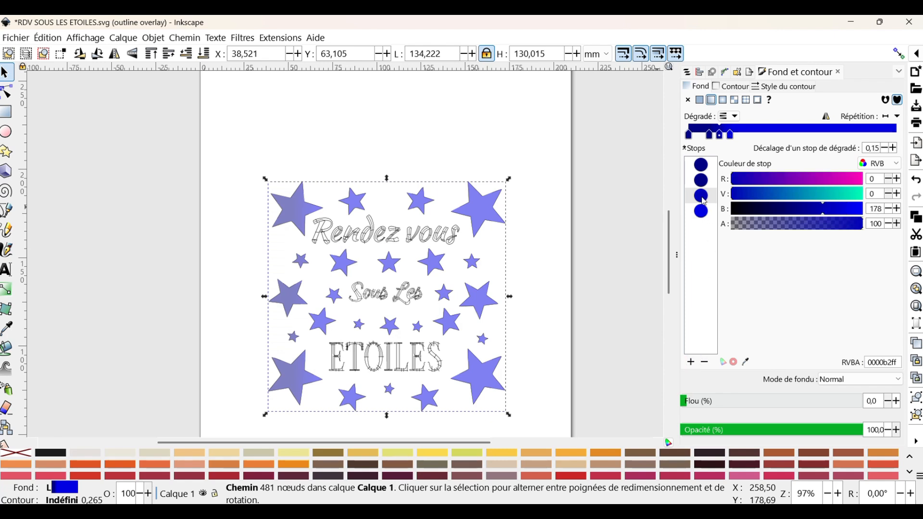
pyautogui.moveTo(825, 217); pyautogui.dragTo(842, 212)
pyautogui.click(702, 211)
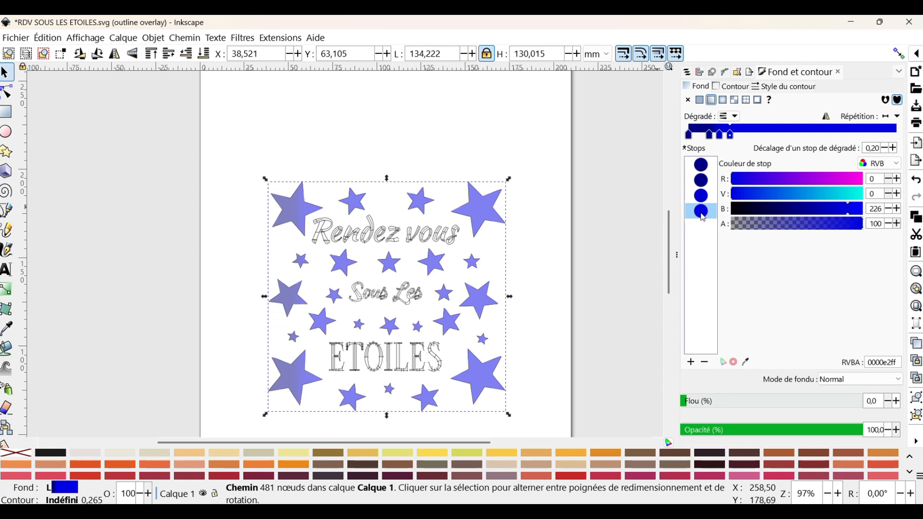
pyautogui.click(701, 196)
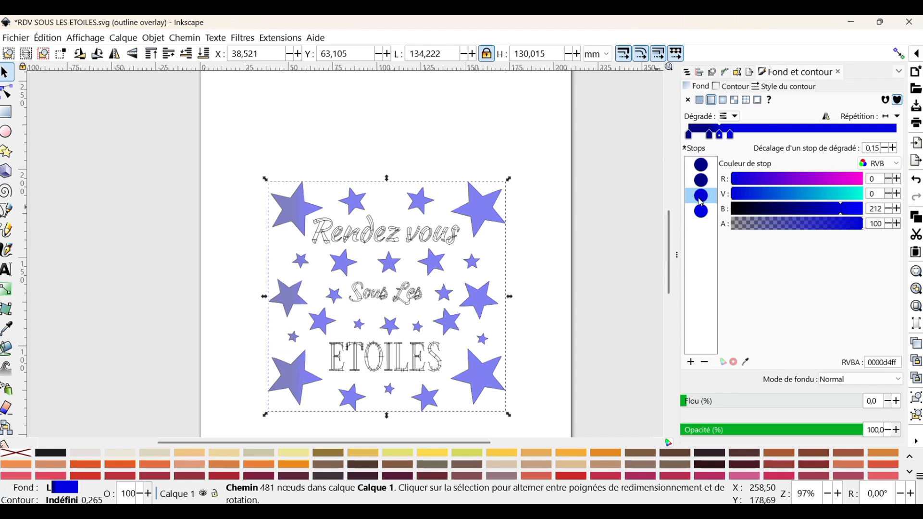
pyautogui.click(897, 209)
pyautogui.click(896, 209)
pyautogui.click(897, 209)
pyautogui.click(897, 208)
pyautogui.click(897, 208)
pyautogui.click(897, 208)
pyautogui.click(897, 208)
pyautogui.click(897, 209)
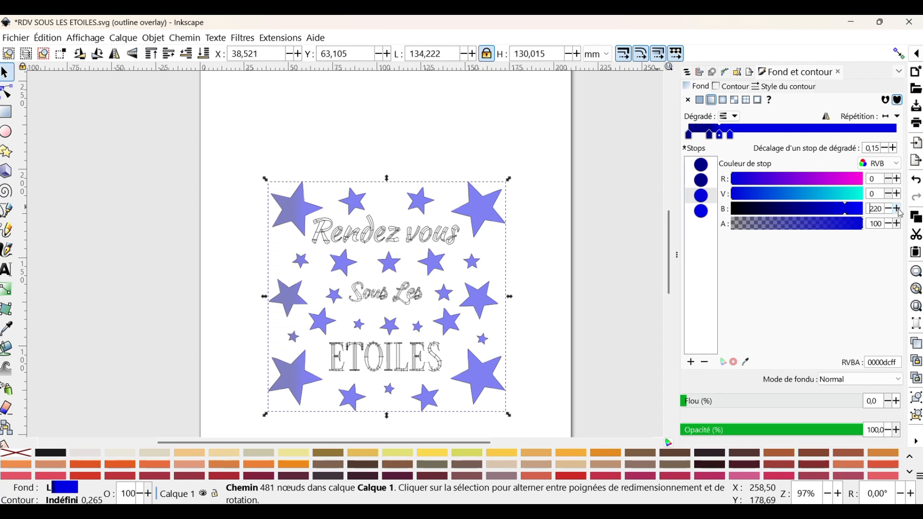
pyautogui.click(897, 208)
pyautogui.click(897, 209)
pyautogui.click(897, 209)
pyautogui.click(897, 209)
pyautogui.moveTo(732, 138); pyautogui.dragTo(780, 137)
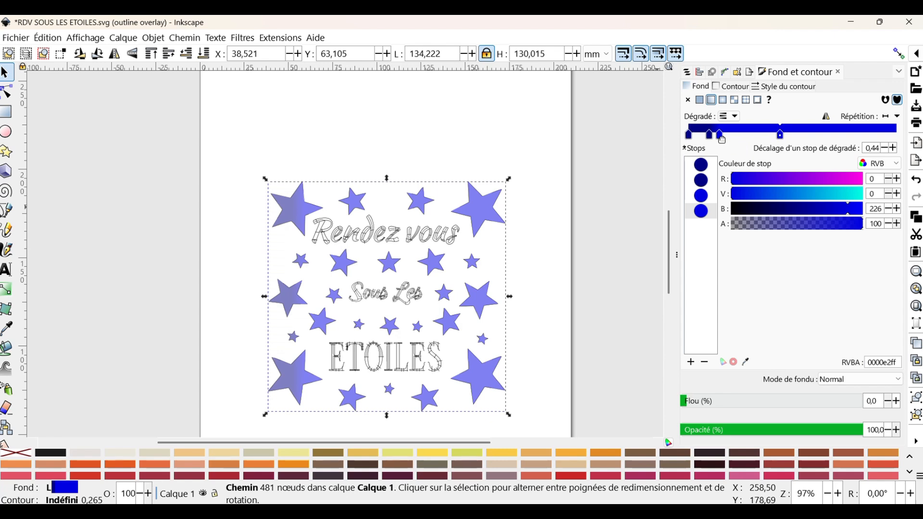
pyautogui.moveTo(721, 138); pyautogui.dragTo(760, 138)
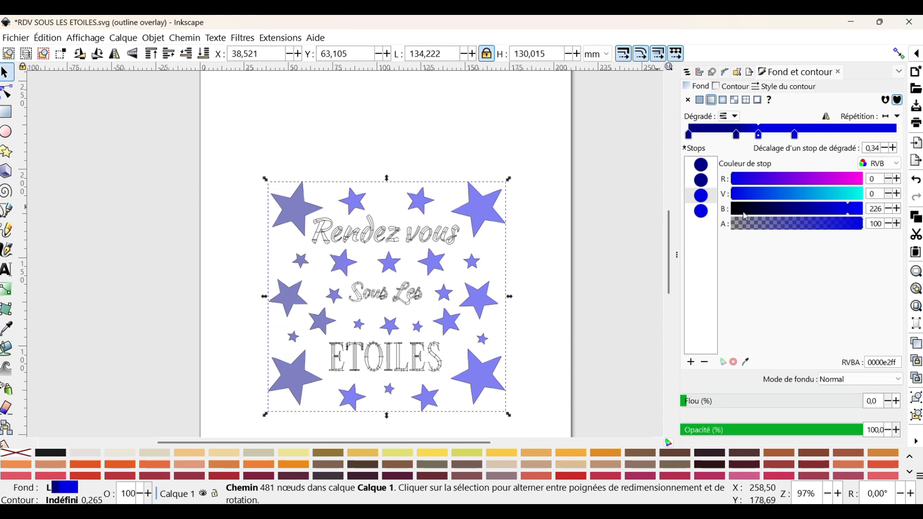
# - Add a stop at the gradient's end and colour it teal with R 0, G 198, B 180
pyautogui.click(706, 214)
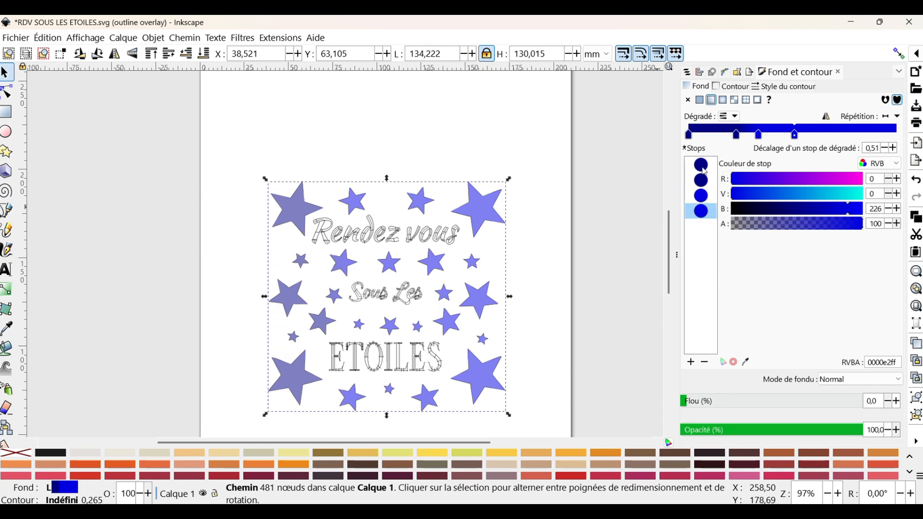
pyautogui.click(697, 368)
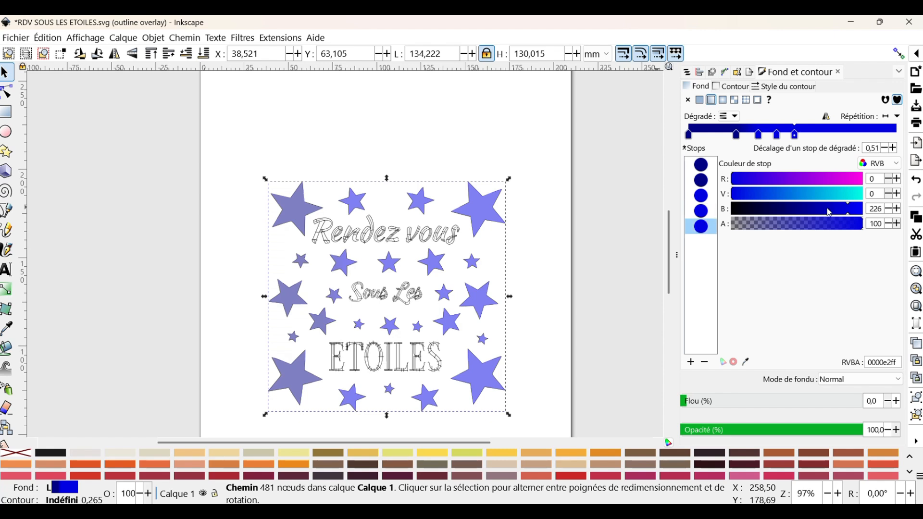
pyautogui.click(834, 194)
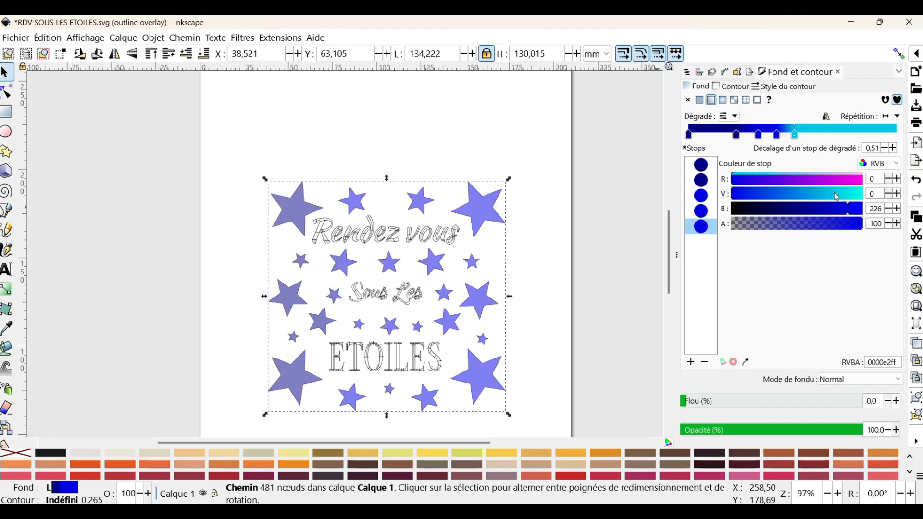
pyautogui.click(740, 209)
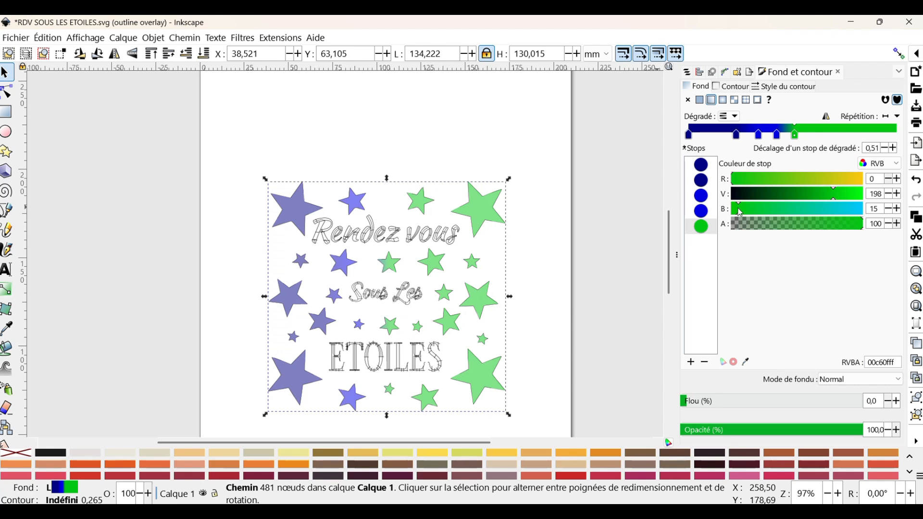
pyautogui.moveTo(740, 212); pyautogui.dragTo(828, 208)
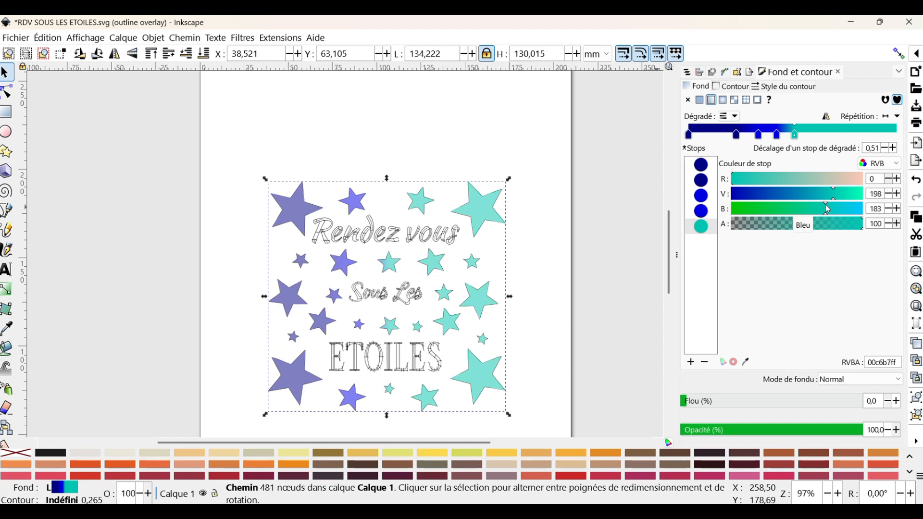
# - Add one more gradient stop and set it to the same teal, G 198 and B 180
pyautogui.click(707, 234)
pyautogui.click(694, 365)
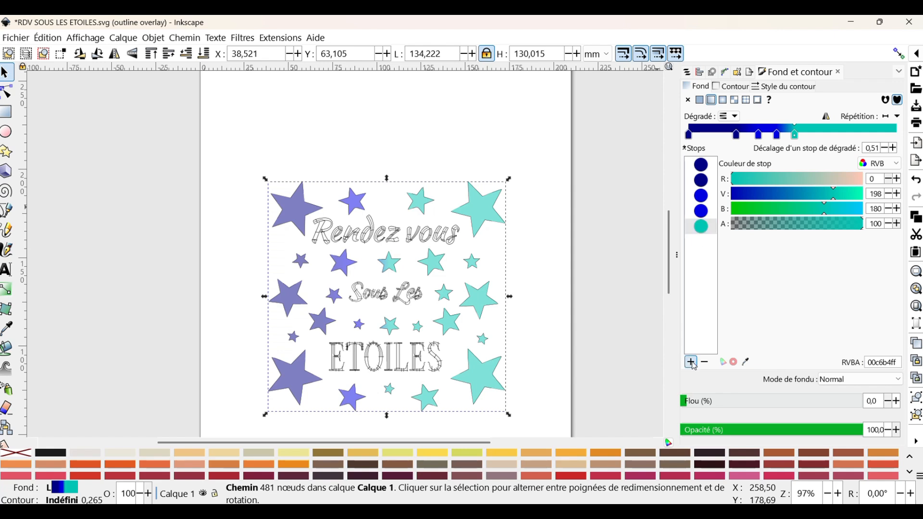
pyautogui.click(705, 239)
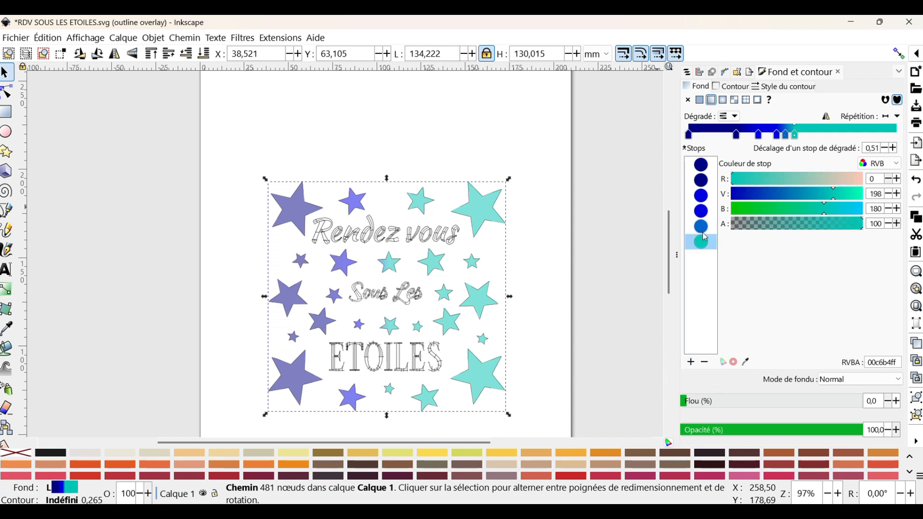
pyautogui.click(702, 229)
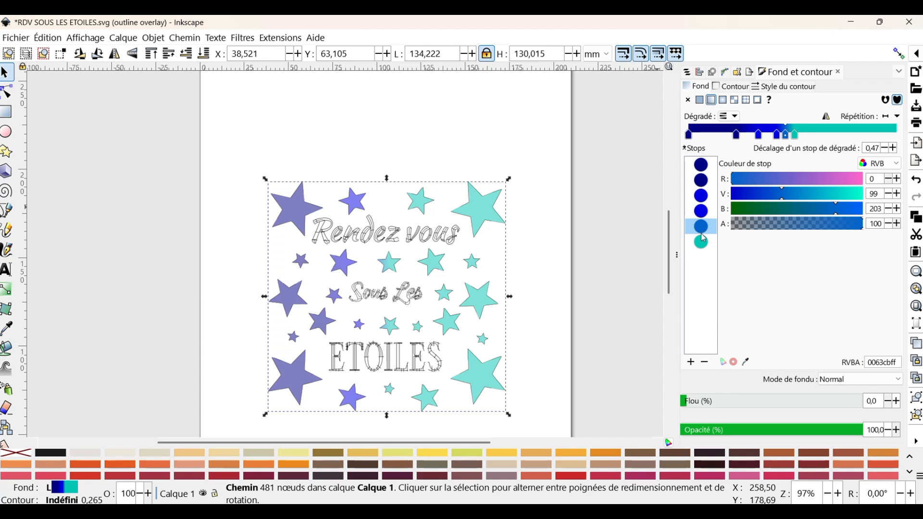
pyautogui.click(700, 245)
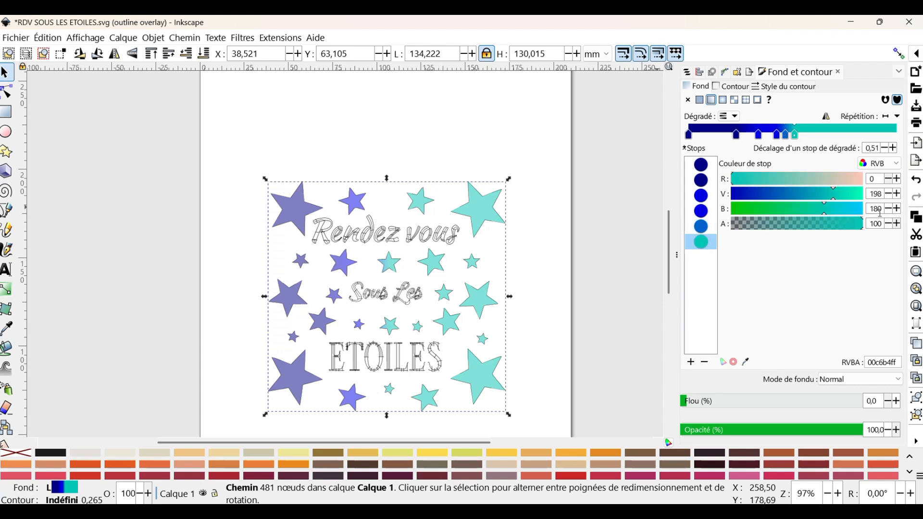
pyautogui.click(705, 227)
pyautogui.click(882, 209)
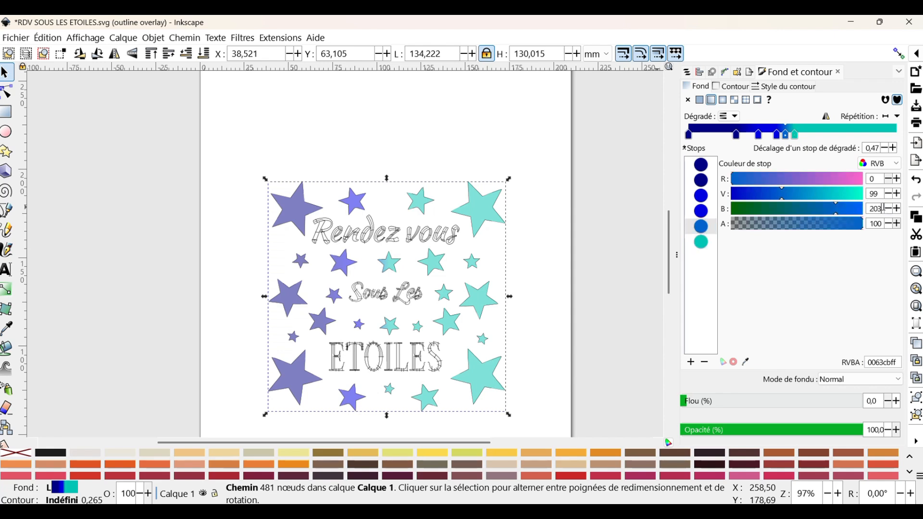
pyautogui.doubleClick(883, 208)
pyautogui.write('180')
pyautogui.doubleClick(881, 193)
pyautogui.write('198')
pyautogui.press('Tab')
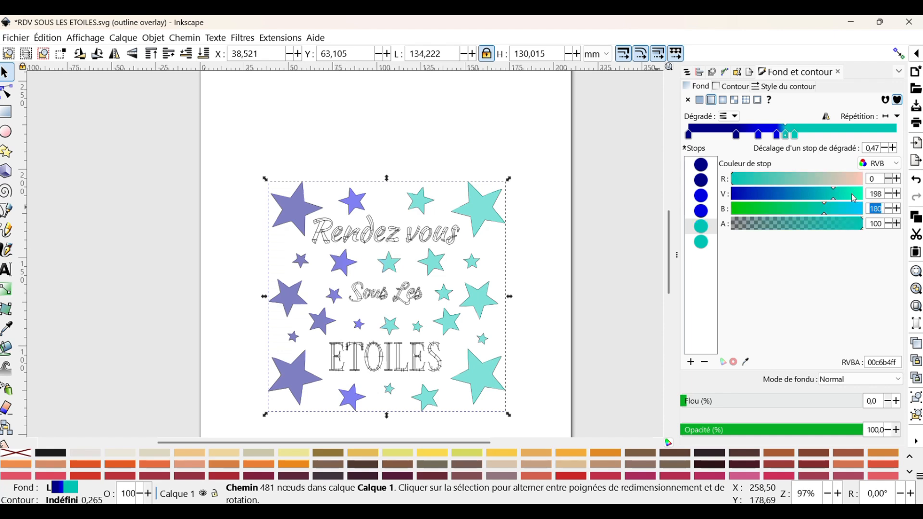
pyautogui.click(705, 239)
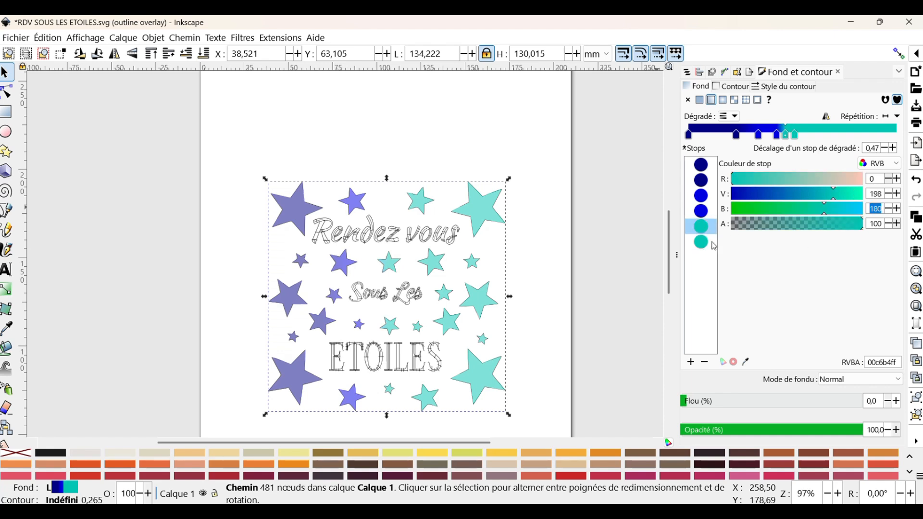
# - Move the teal stop to offset about 0.67, add a new stop and set its blue value to 0 for green
pyautogui.moveTo(794, 134); pyautogui.dragTo(828, 135)
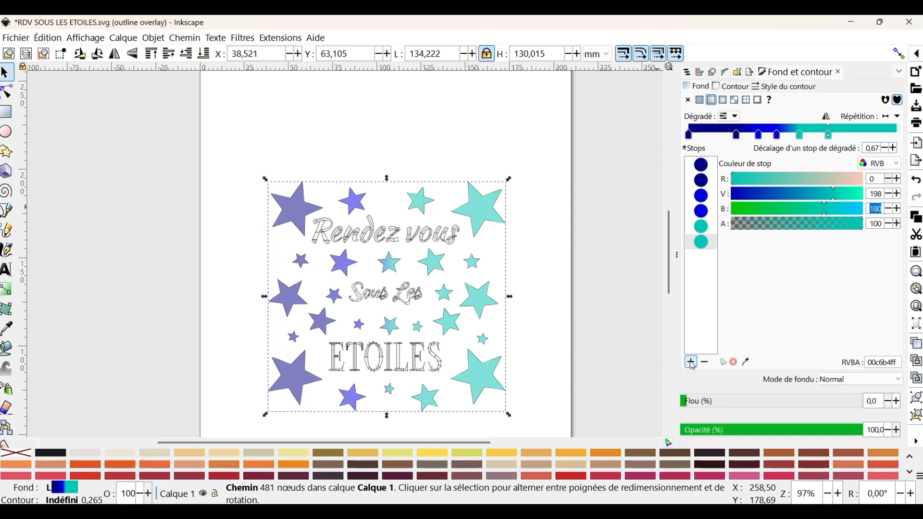
pyautogui.click(691, 362)
pyautogui.click(702, 258)
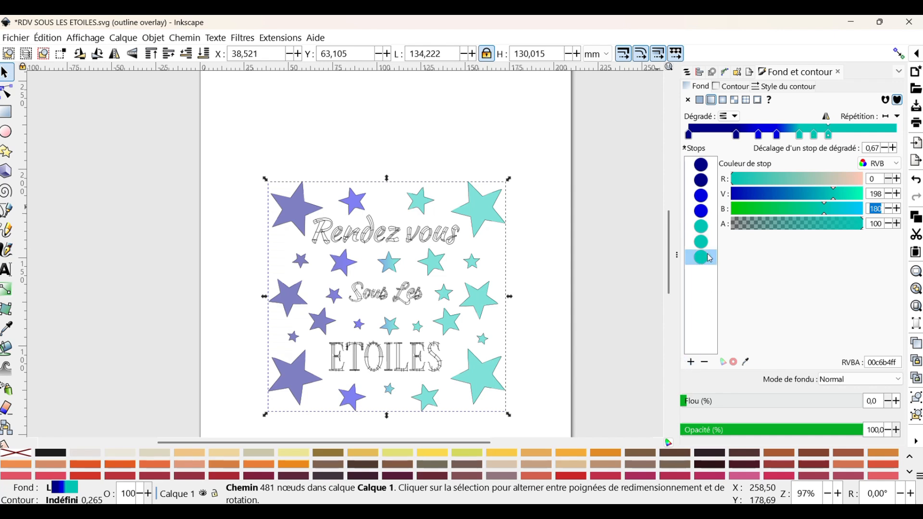
pyautogui.click(736, 210)
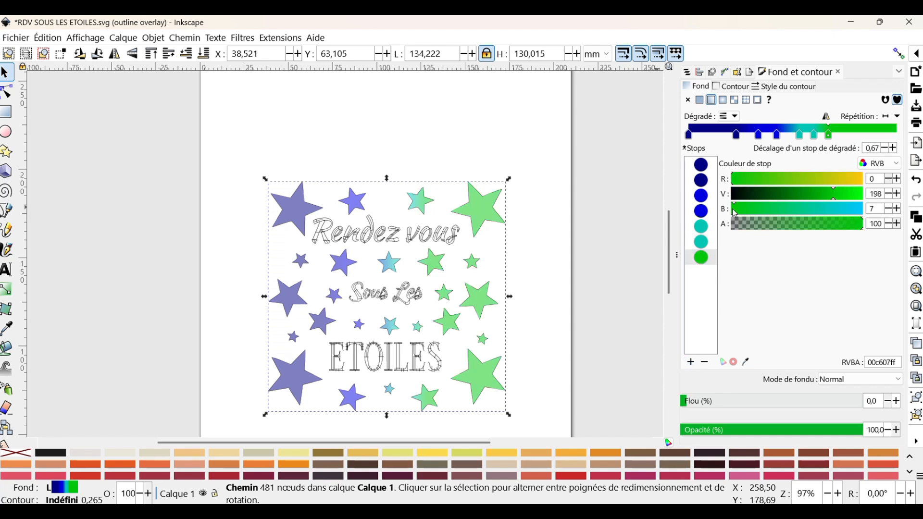
pyautogui.moveTo(735, 212); pyautogui.dragTo(730, 212)
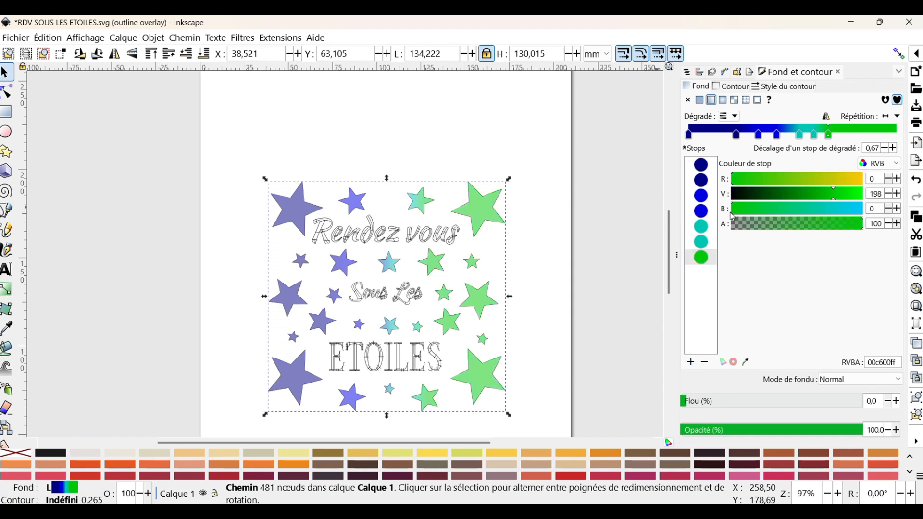
# - Add another gradient stop and set its blue value to 0 as well
pyautogui.click(702, 258)
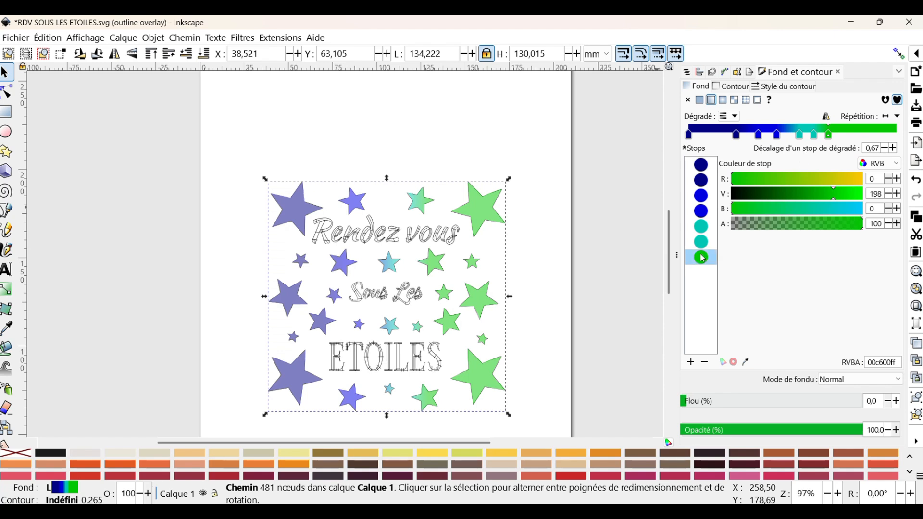
pyautogui.click(692, 362)
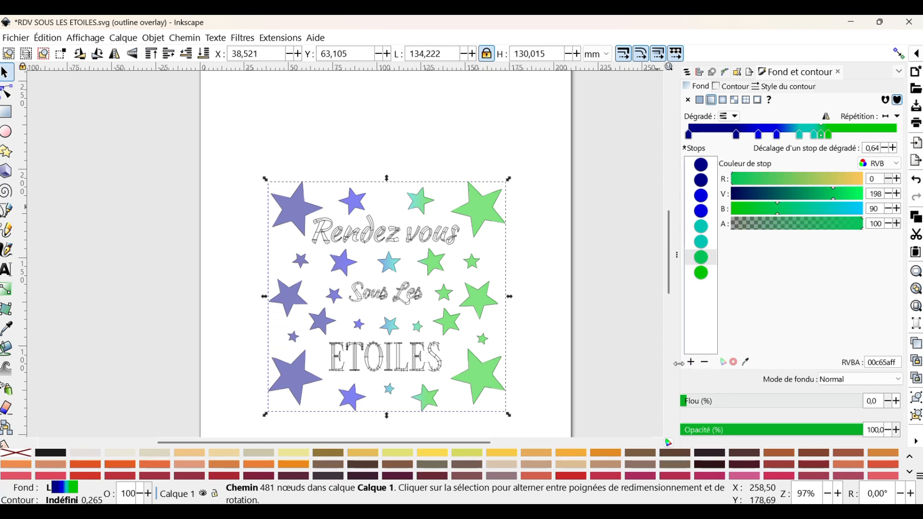
pyautogui.click(703, 274)
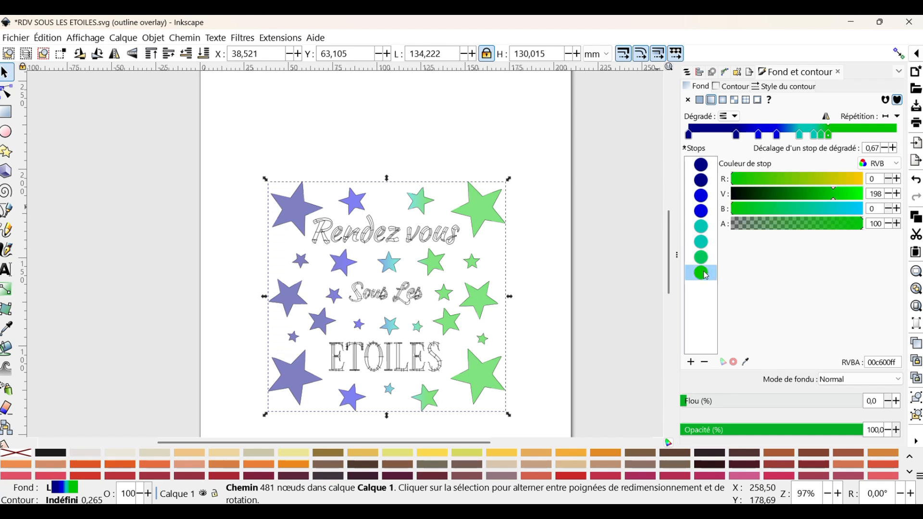
pyautogui.click(703, 259)
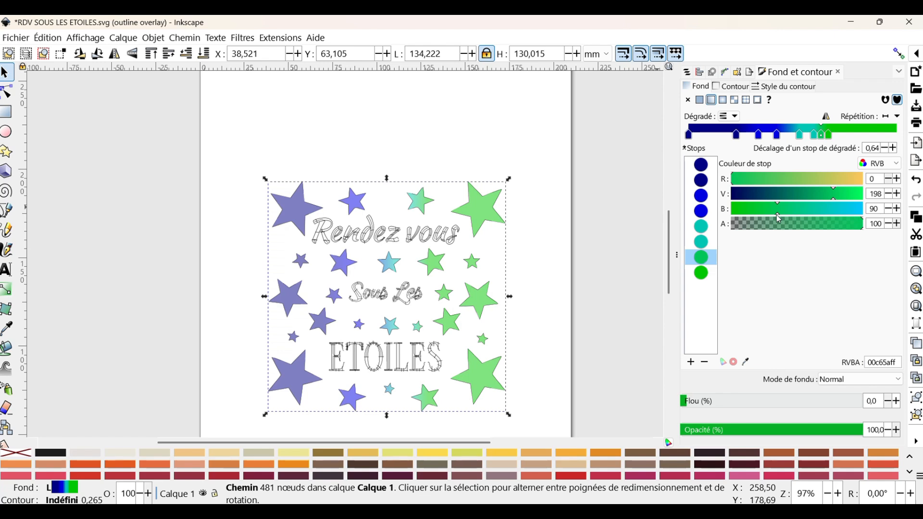
pyautogui.moveTo(778, 215); pyautogui.dragTo(729, 215)
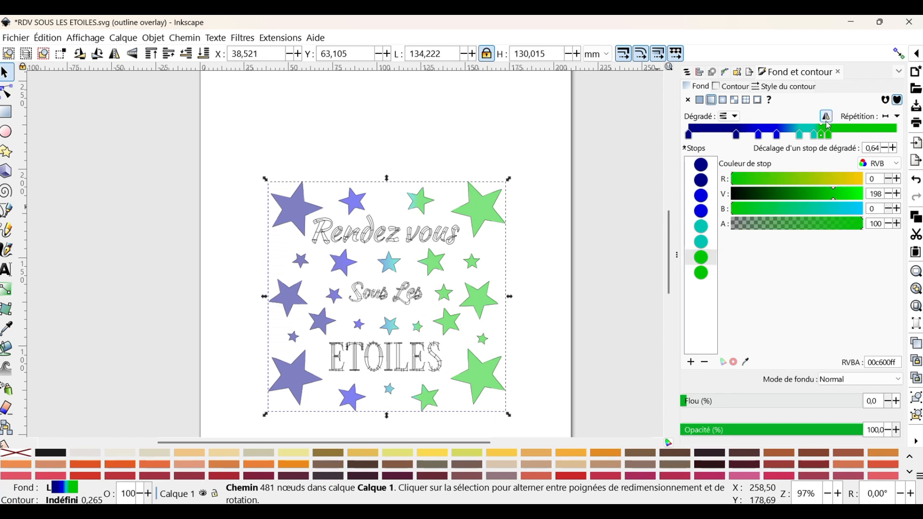
# - Drag the green stops toward the gradient's end, one to the end and one to offset about 0.75
pyautogui.click(830, 134)
pyautogui.moveTo(843, 135); pyautogui.dragTo(895, 134)
pyautogui.moveTo(821, 135); pyautogui.dragTo(850, 135)
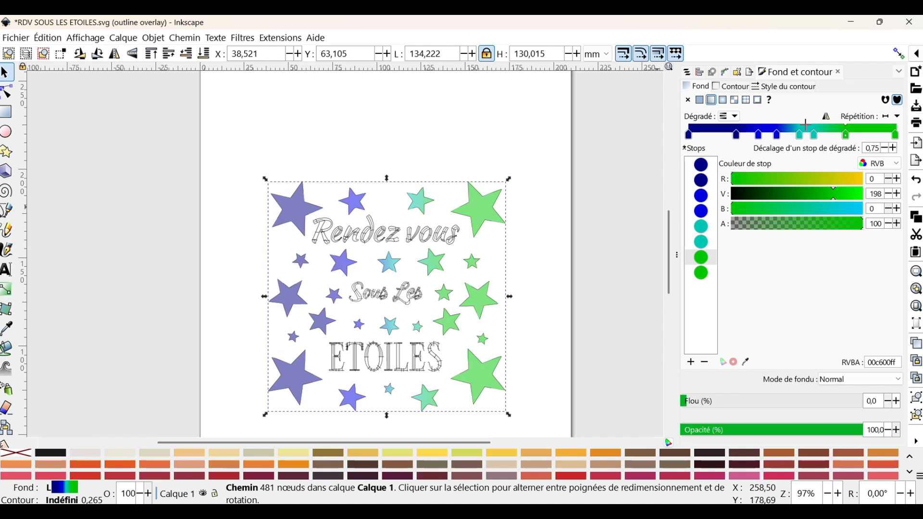
# - Reposition the gradient stops to offsets about 0.05, 0.16, 0.48 and 0.73
pyautogui.moveTo(735, 134); pyautogui.dragTo(700, 137)
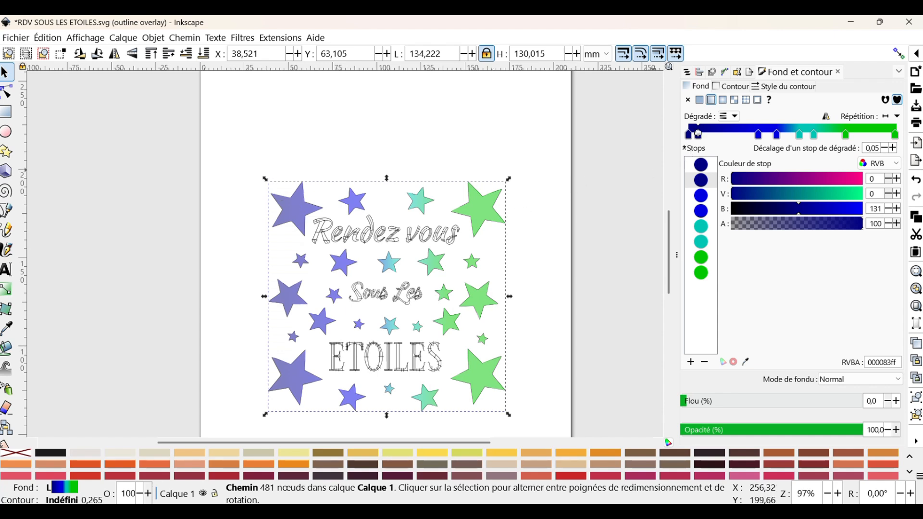
pyautogui.moveTo(698, 134); pyautogui.dragTo(720, 135)
pyautogui.click(758, 135)
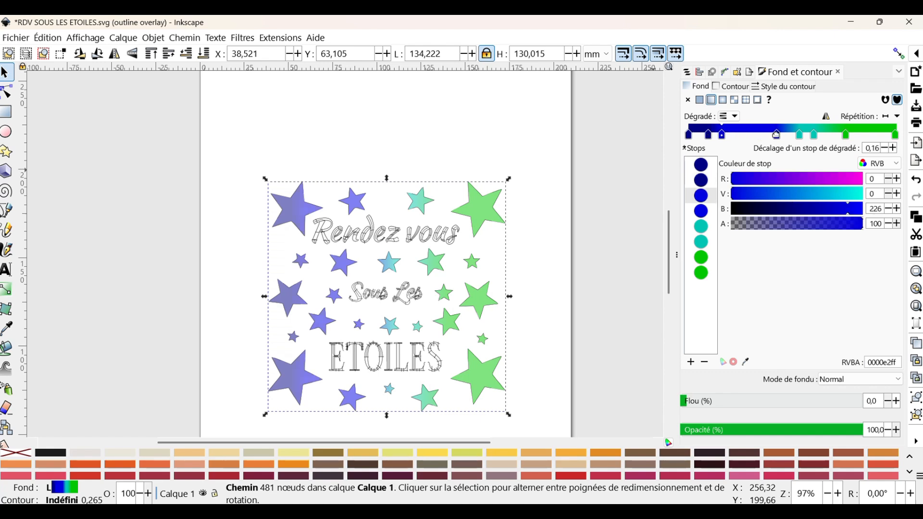
pyautogui.moveTo(776, 134); pyautogui.dragTo(789, 135)
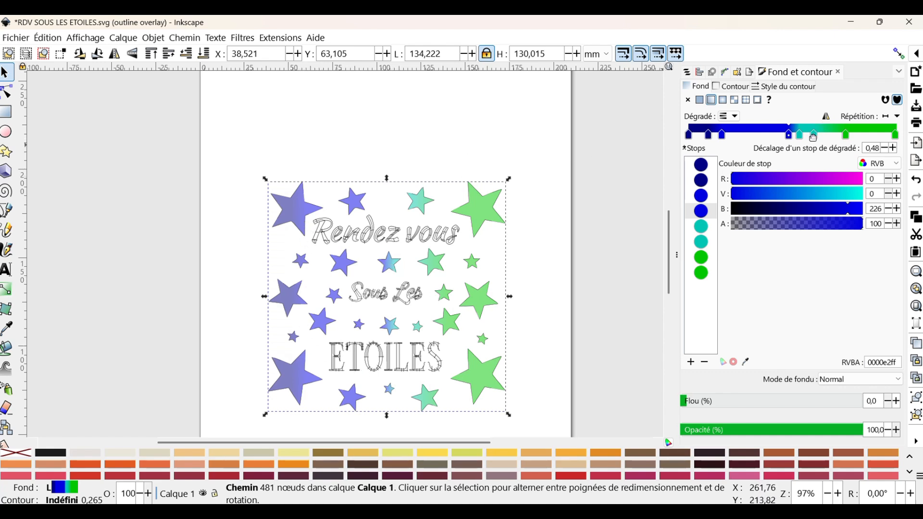
pyautogui.moveTo(813, 136); pyautogui.dragTo(841, 136)
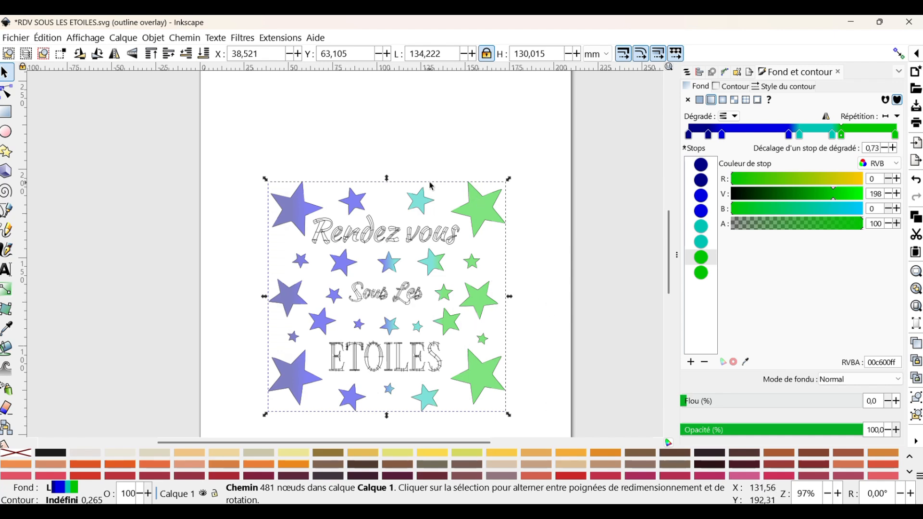
# - Open the Ink/Stitch embroidery parameters and set the fill method to Remplissage dégradé linéaire
pyautogui.click(281, 38)
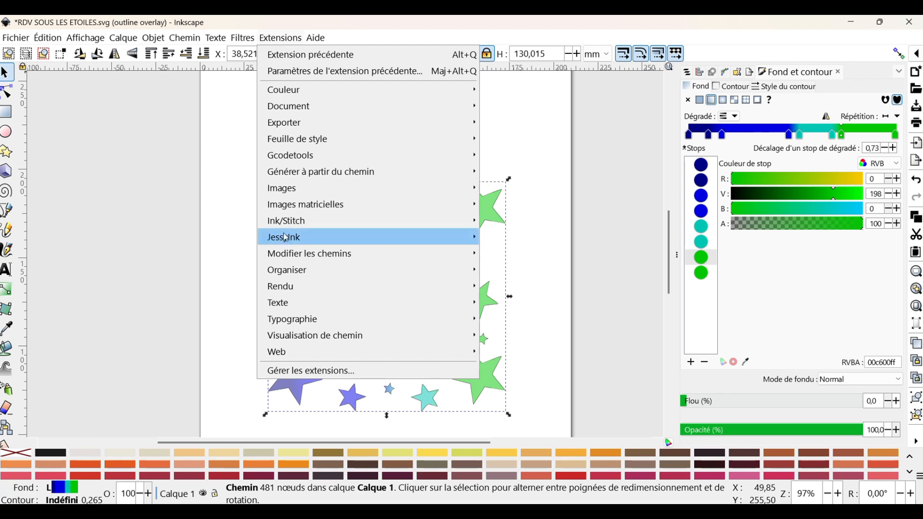
pyautogui.moveTo(286, 222)
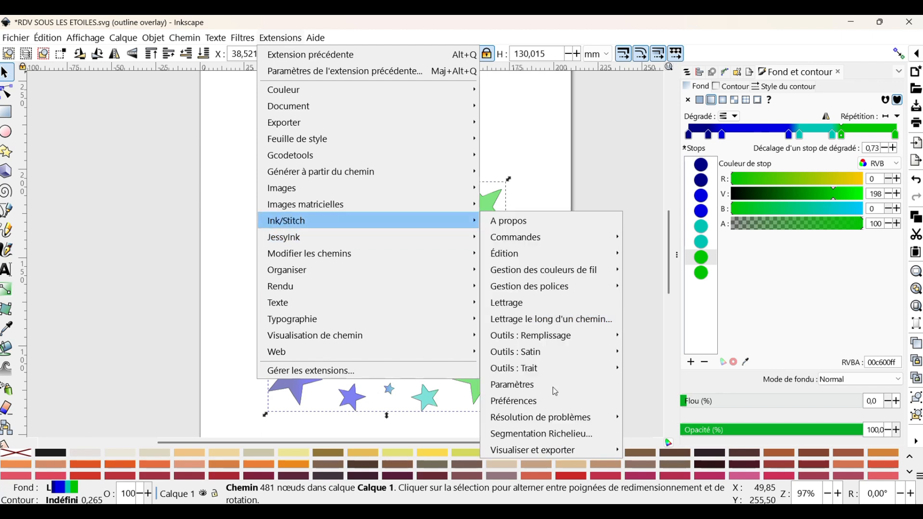
pyautogui.click(510, 385)
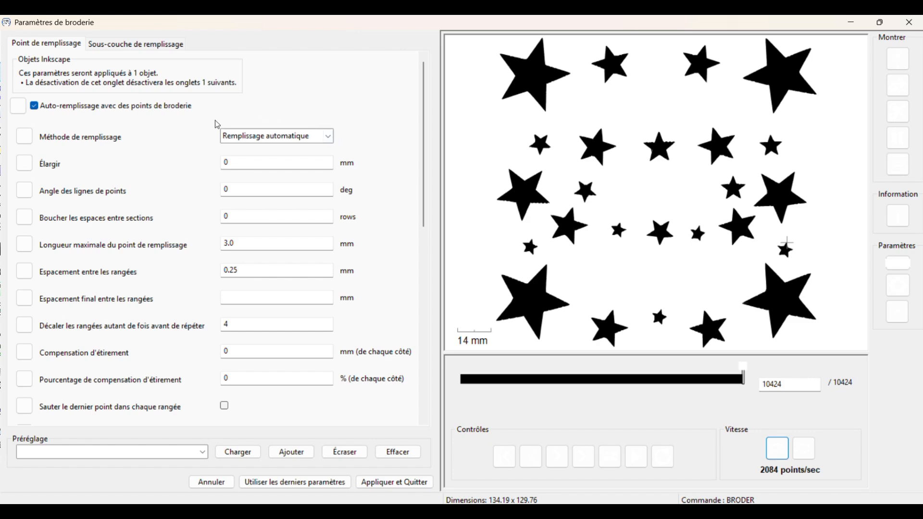
pyautogui.click(328, 136)
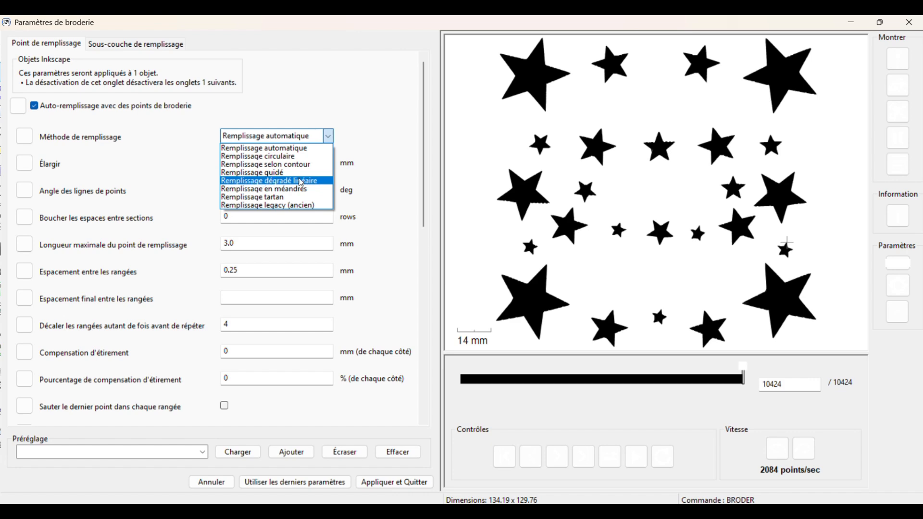
pyautogui.click(313, 183)
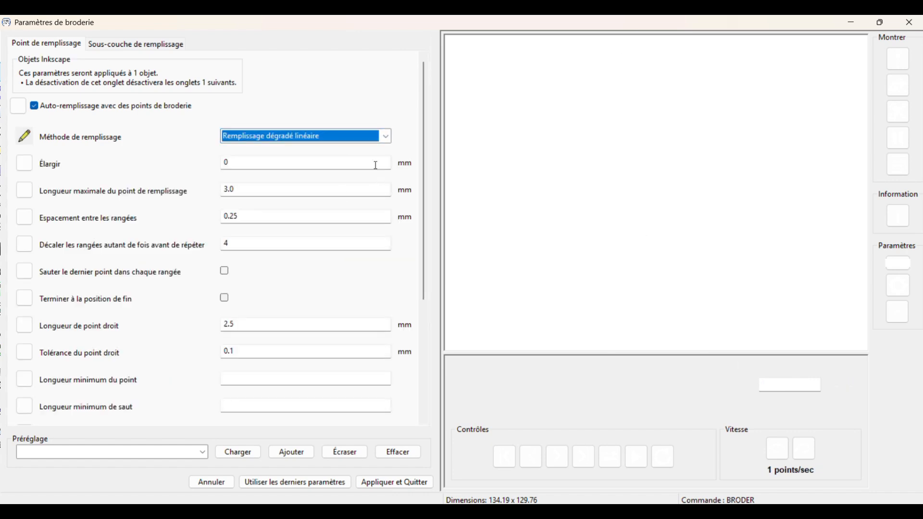
# - Set the spacing between rows to 0.3 mm
pyautogui.click(264, 217)
pyautogui.press('BackSpace')
pyautogui.press('BackSpace')
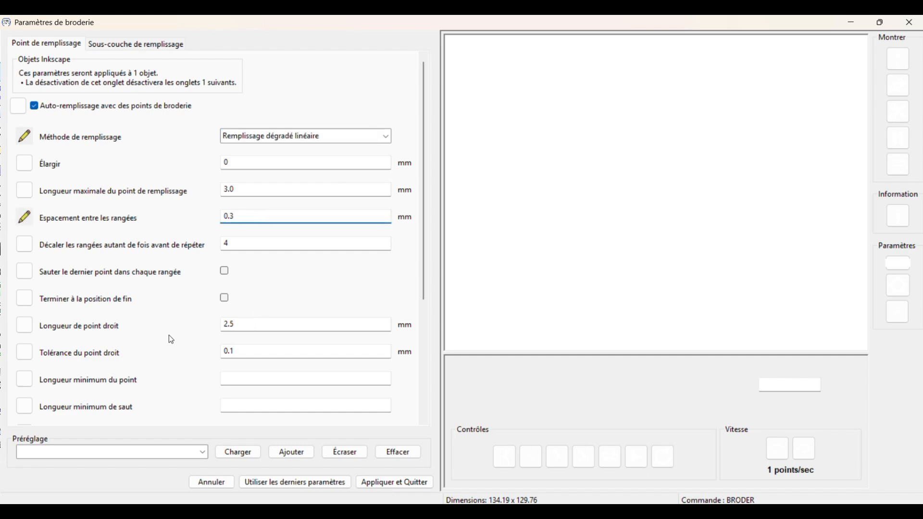
# - Set allowed lock stitches to Aucun and enable trim after
pyautogui.scroll(-1, 169, 335)
pyautogui.scroll(-1, 171, 340)
pyautogui.click(272, 357)
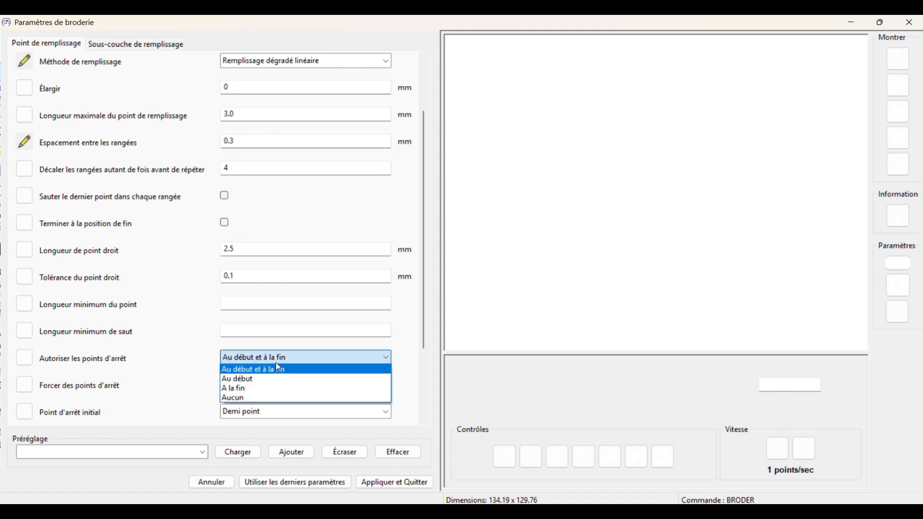
pyautogui.click(242, 400)
pyautogui.scroll(-3, 161, 355)
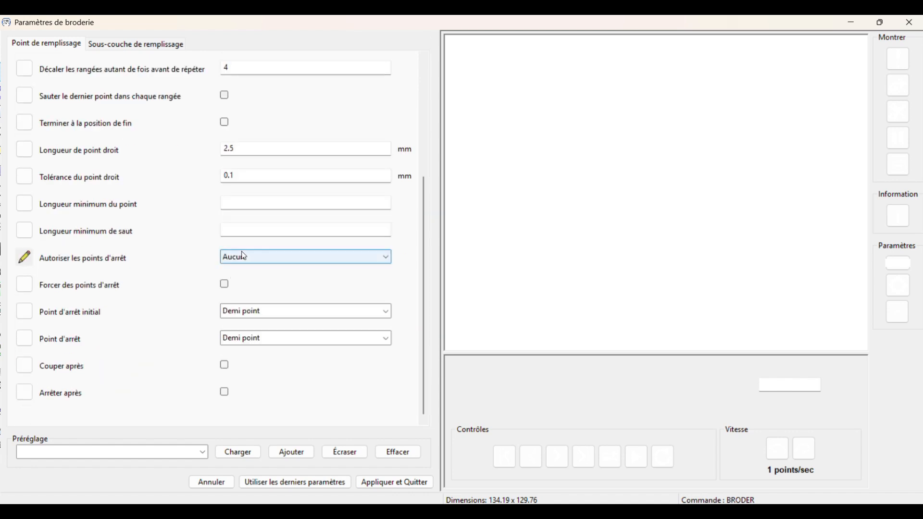
pyautogui.click(225, 364)
pyautogui.scroll(3, 159, 192)
pyautogui.doubleClick(244, 116)
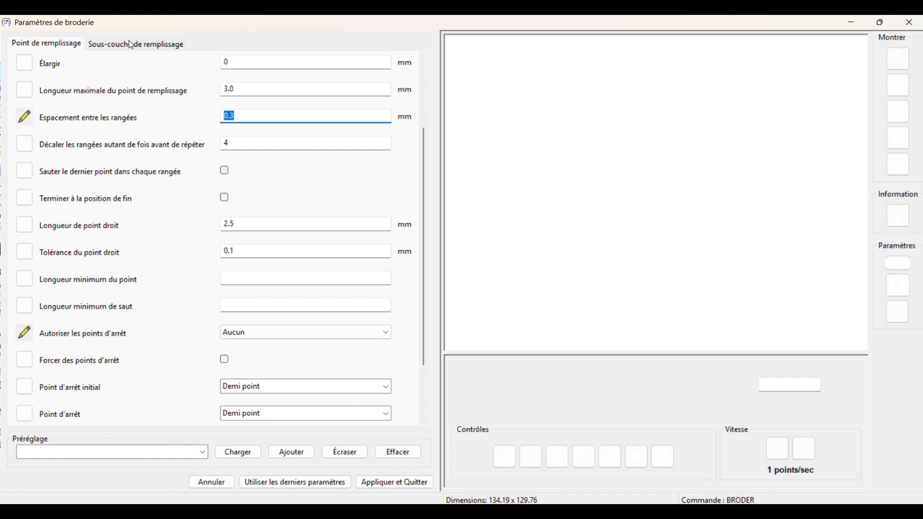
pyautogui.press('Tab')
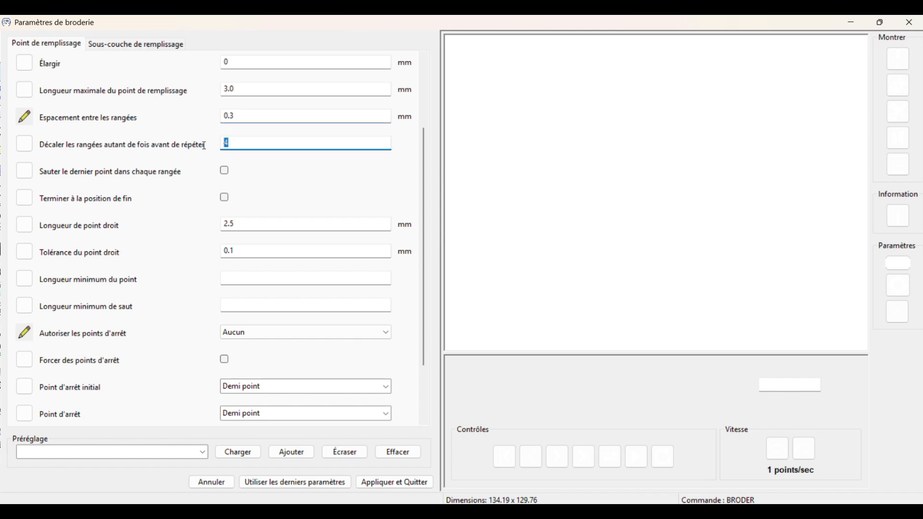
# - In the fill underlay settings, disable the underpath and set the fill angle to 452 degrees
pyautogui.click(134, 46)
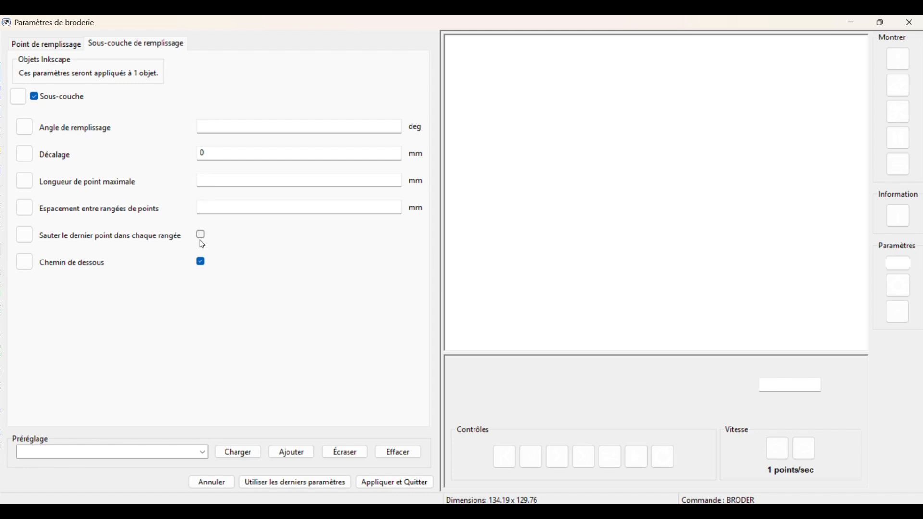
pyautogui.click(202, 263)
pyautogui.click(207, 127)
pyautogui.write('45')
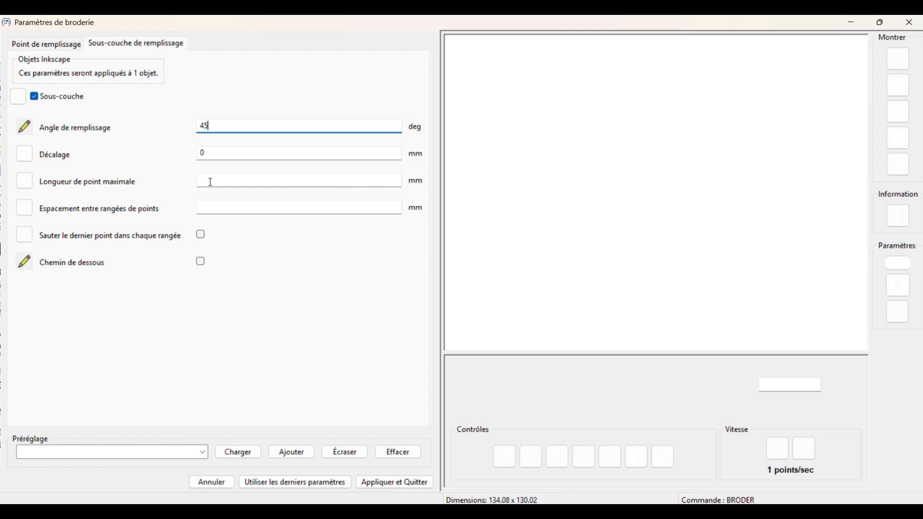
pyautogui.write('2')
# - Set the underlay row spacing to 2 mm and apply the embroidery parameters
pyautogui.click(207, 209)
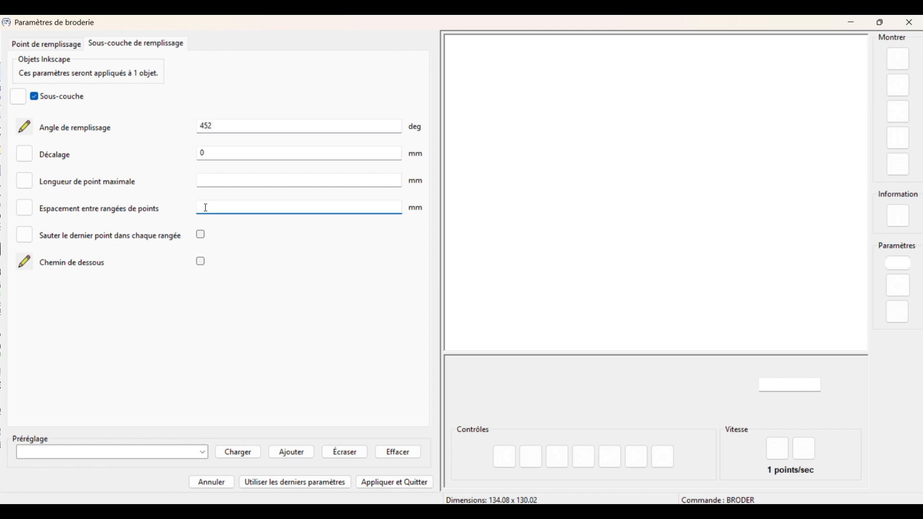
pyautogui.write('2')
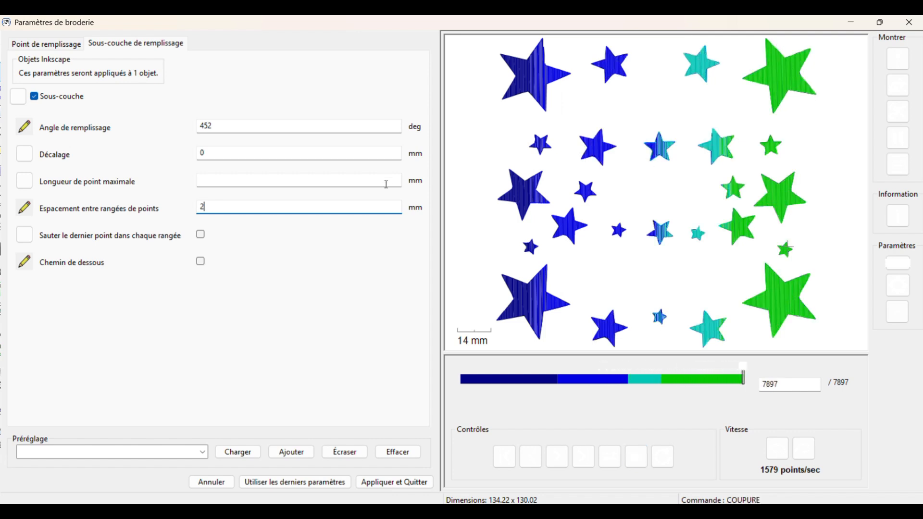
pyautogui.scroll(7, 673, 259)
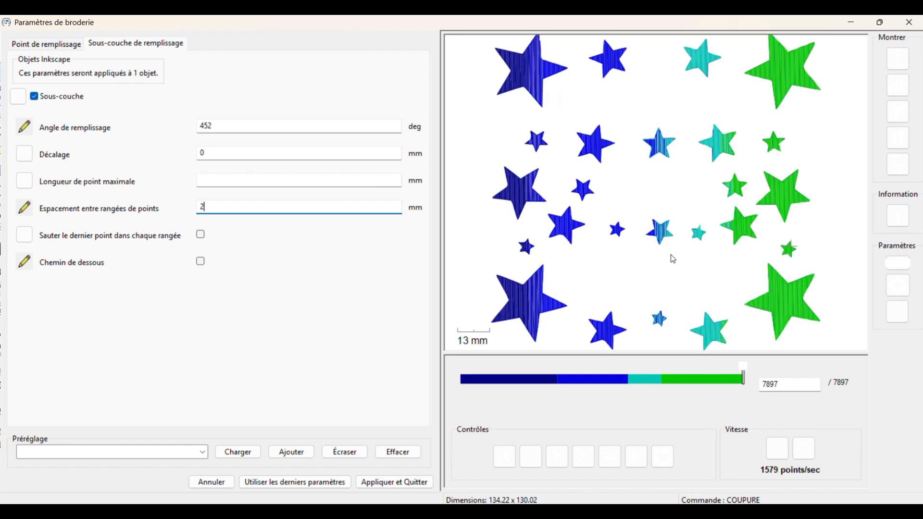
pyautogui.scroll(4, 673, 258)
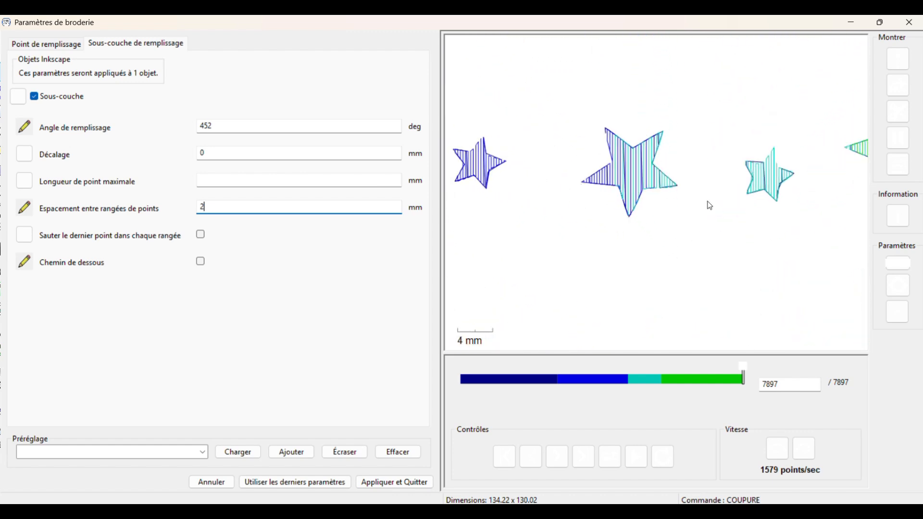
pyautogui.moveTo(747, 256); pyautogui.dragTo(547, 316)
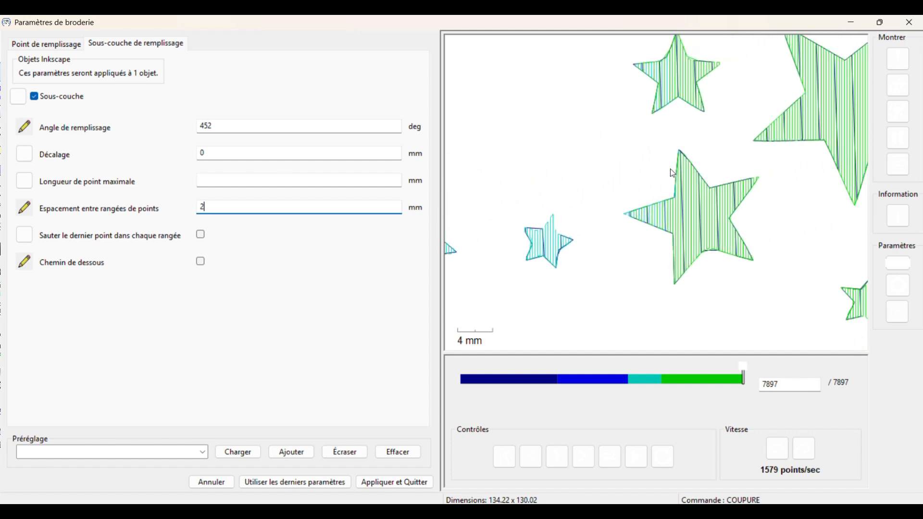
pyautogui.scroll(-3, 693, 235)
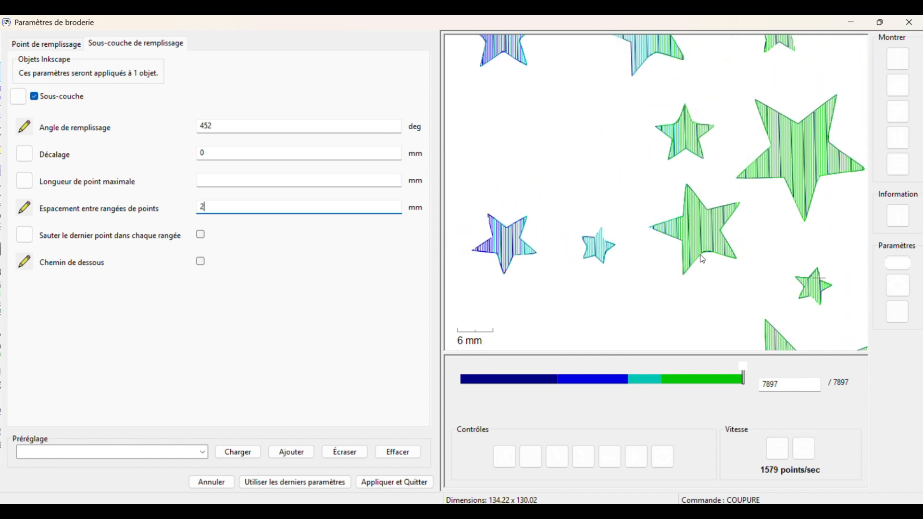
pyautogui.scroll(-2, 701, 260)
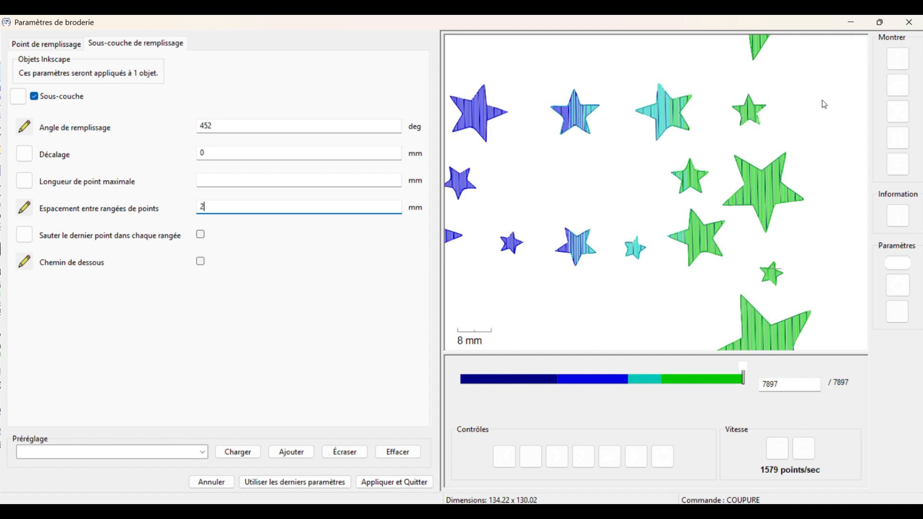
pyautogui.click(400, 483)
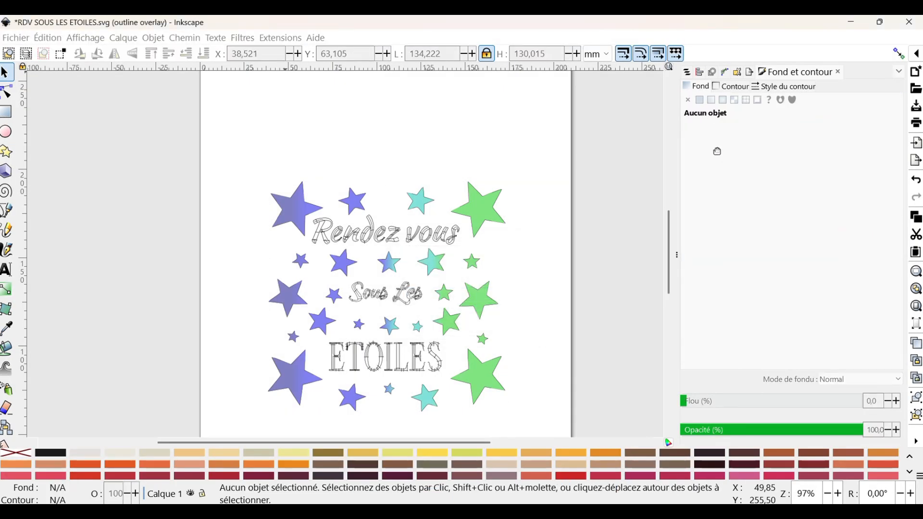
# - Nudge the middle gradient stops, moving one to offset about 0.50
pyautogui.moveTo(722, 135)
pyautogui.mouseDown()
pyautogui.moveTo(731, 135)
pyautogui.moveTo(720, 135)
pyautogui.mouseUp()
pyautogui.moveTo(789, 135); pyautogui.dragTo(780, 135)
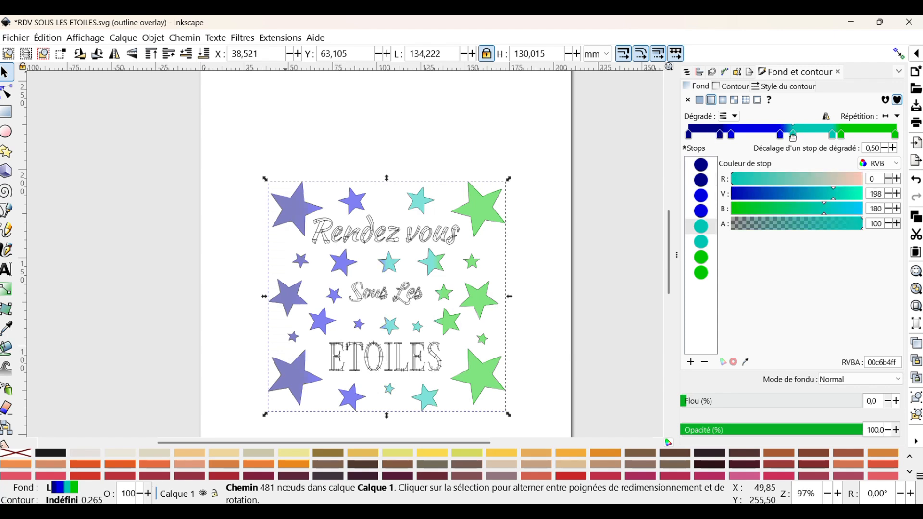
pyautogui.moveTo(842, 136); pyautogui.dragTo(842, 135)
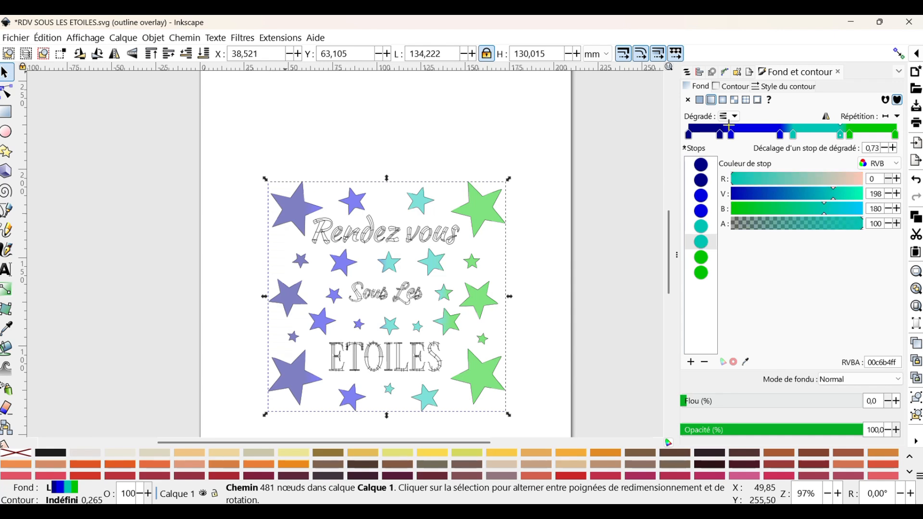
# - Reselect the combined star path and reopen its embroidery parameters to preview the gradient fill, then apply and quit
pyautogui.click(536, 173)
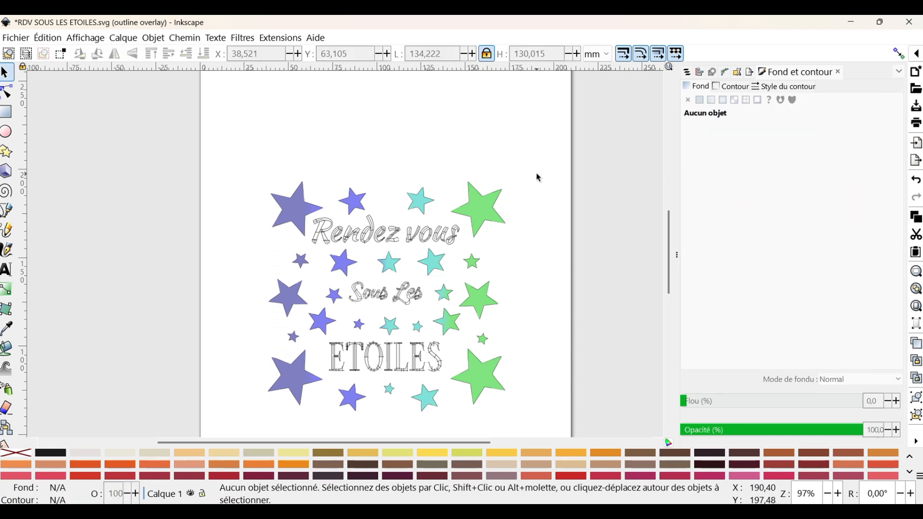
pyautogui.click(479, 197)
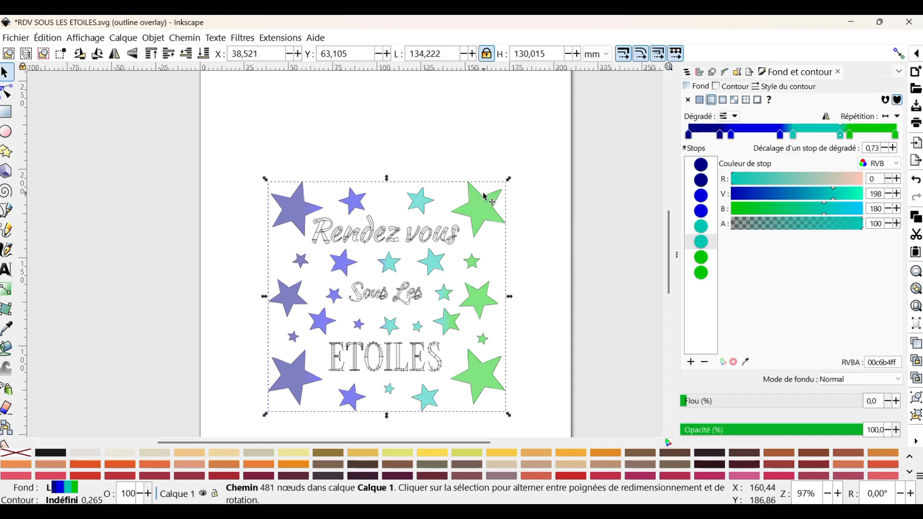
pyautogui.press('alt')
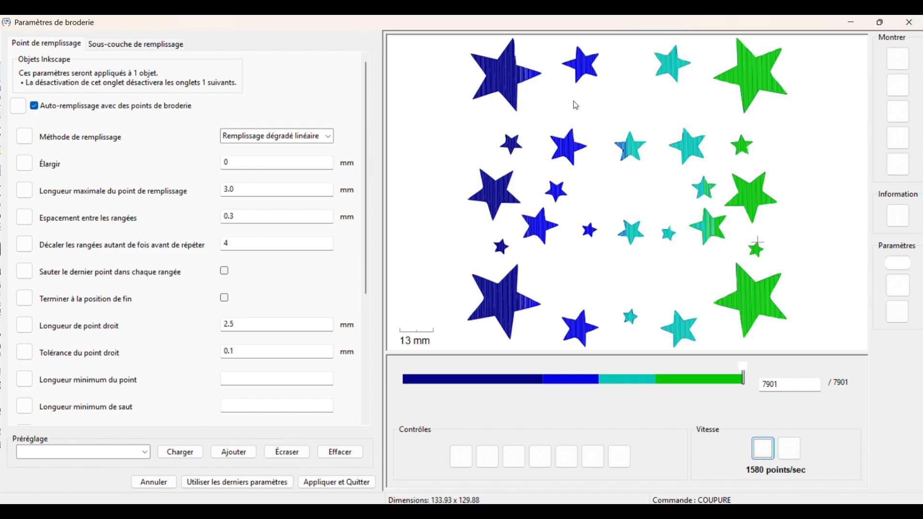
pyautogui.click(353, 482)
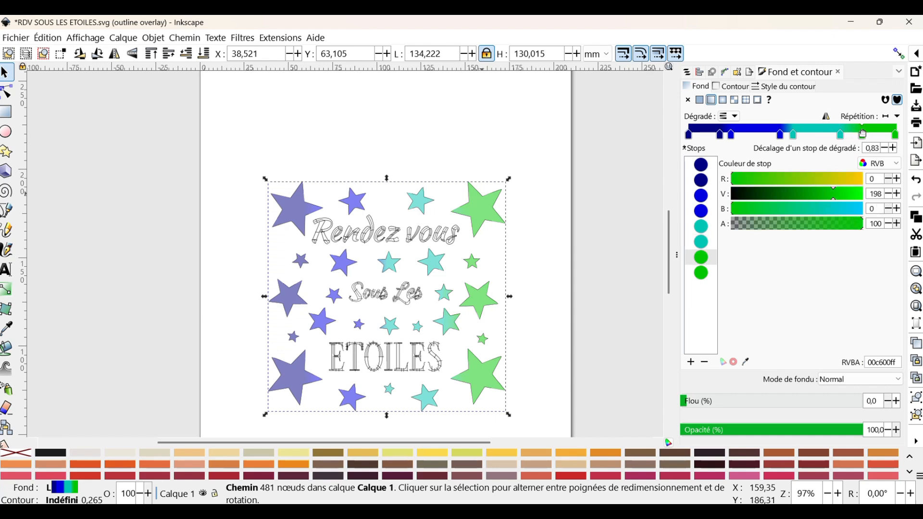
# - Reposition the middle gradient stops, placing a turquoise stop near offset 0.75, and reapply the embroidery parameters
pyautogui.moveTo(841, 134); pyautogui.dragTo(853, 134)
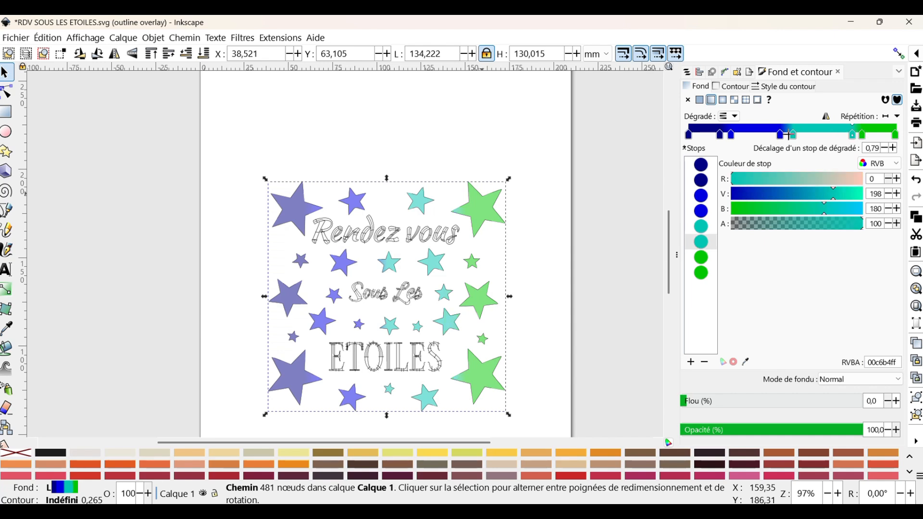
pyautogui.moveTo(793, 137)
pyautogui.mouseDown()
pyautogui.moveTo(804, 136)
pyautogui.moveTo(783, 134)
pyautogui.mouseUp()
pyautogui.moveTo(853, 136); pyautogui.dragTo(847, 137)
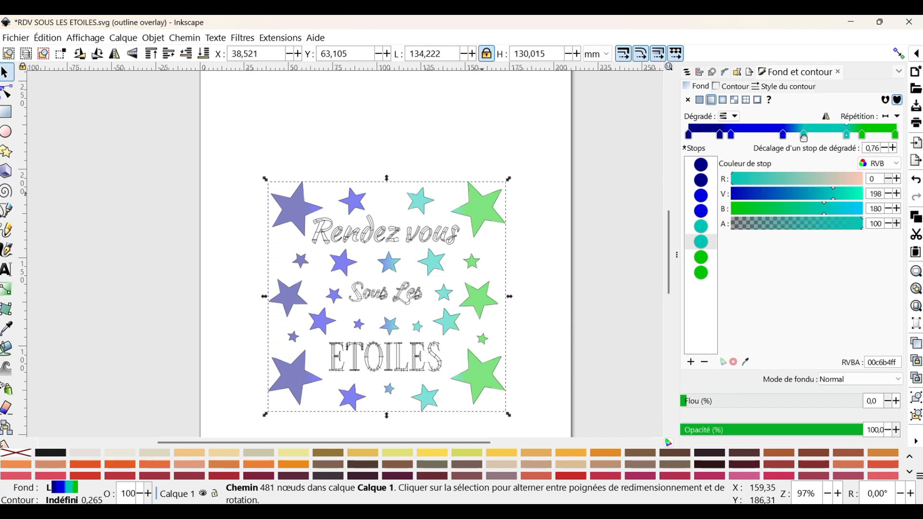
pyautogui.click(736, 135)
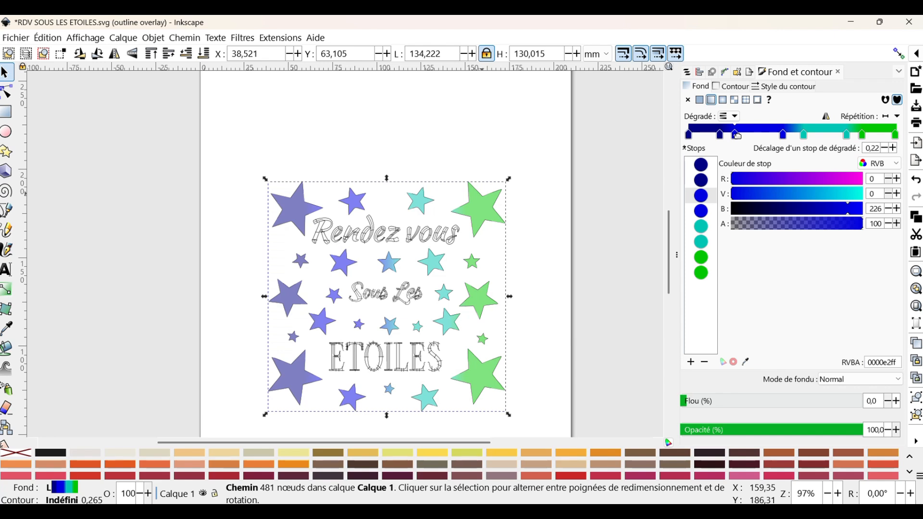
pyautogui.click(858, 133)
pyautogui.moveTo(847, 136); pyautogui.dragTo(845, 136)
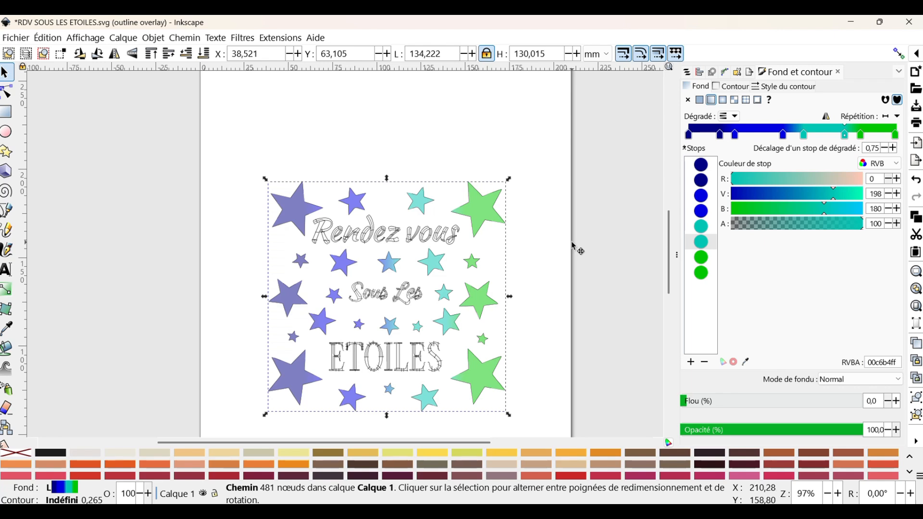
pyautogui.hotkey('alt', 'q')
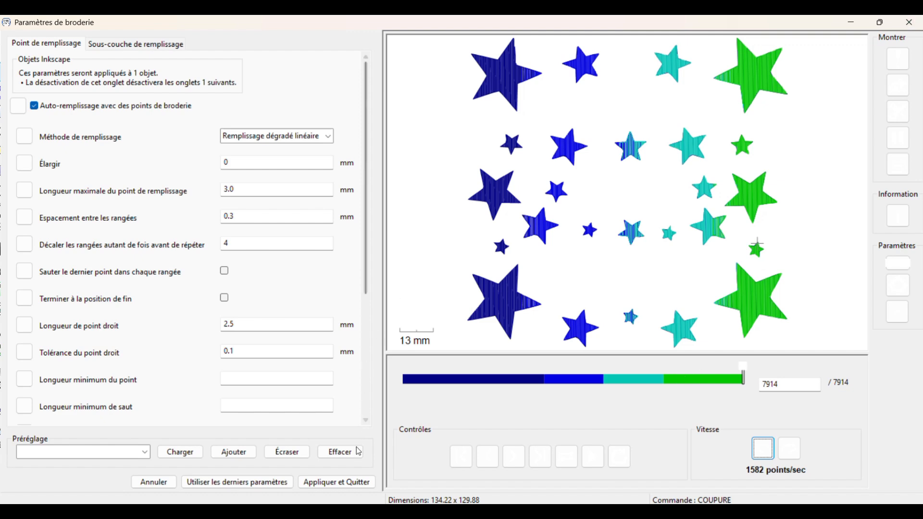
pyautogui.click(343, 485)
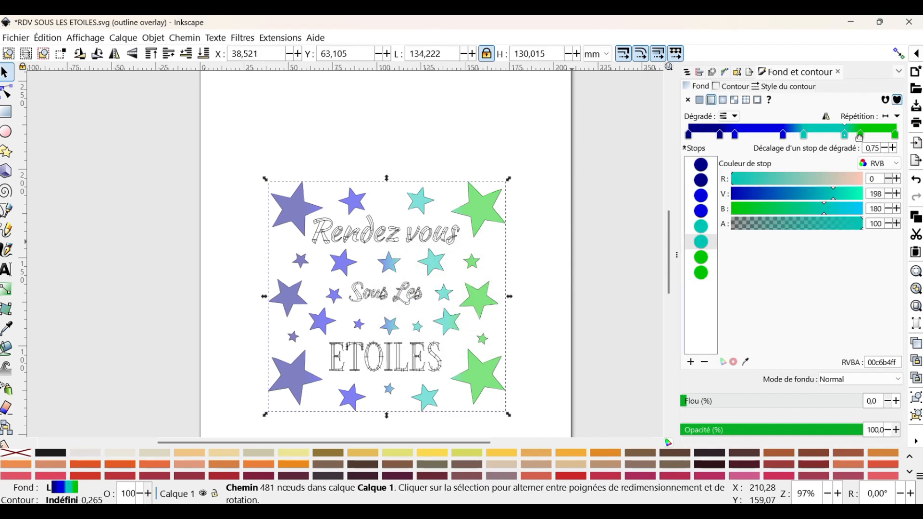
# - Spread the gradient stops further apart, then open the embroidery parameters preview and cancel it
pyautogui.moveTo(845, 135); pyautogui.dragTo(863, 134)
pyautogui.moveTo(804, 134); pyautogui.dragTo(802, 134)
pyautogui.moveTo(735, 136); pyautogui.dragTo(726, 134)
pyautogui.click(535, 280)
pyautogui.hotkey('ctrl', 'shift', 'p')
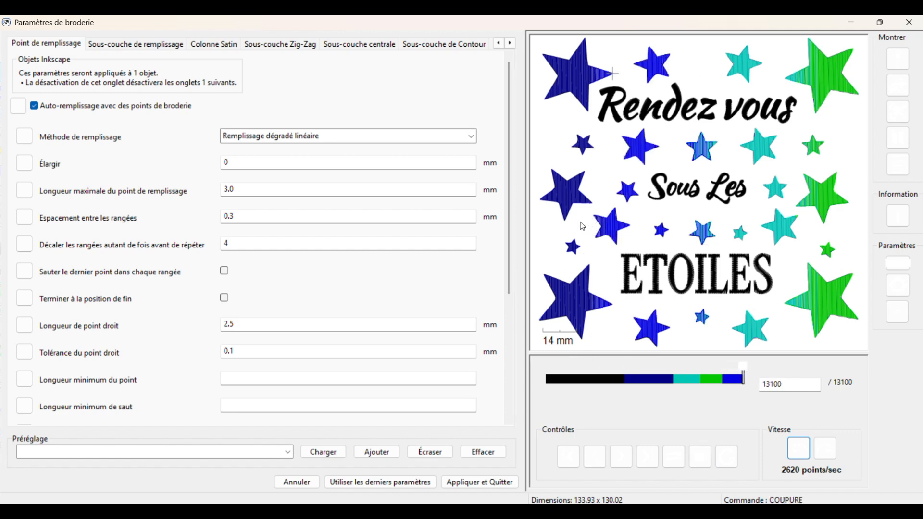
pyautogui.click(287, 487)
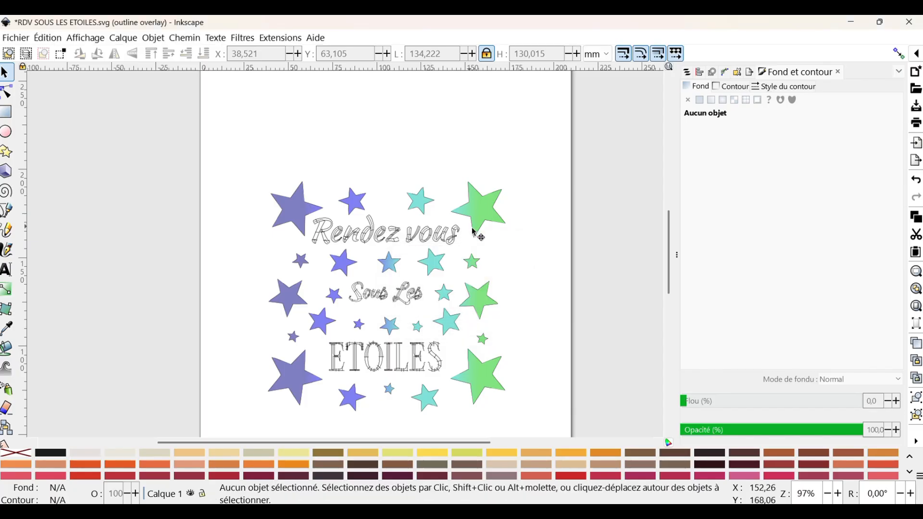
# - Run the Ink/Stitch Simulator on the whole design and close it
pyautogui.click(283, 38)
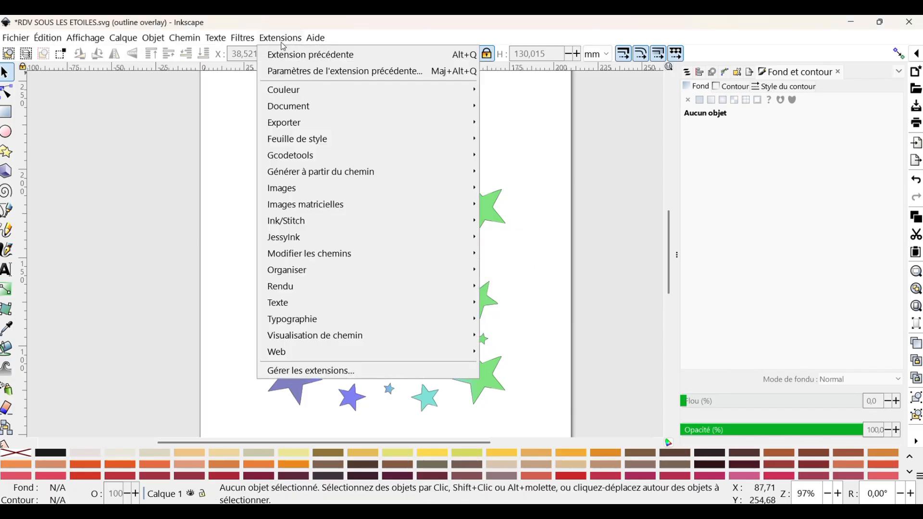
pyautogui.moveTo(337, 221)
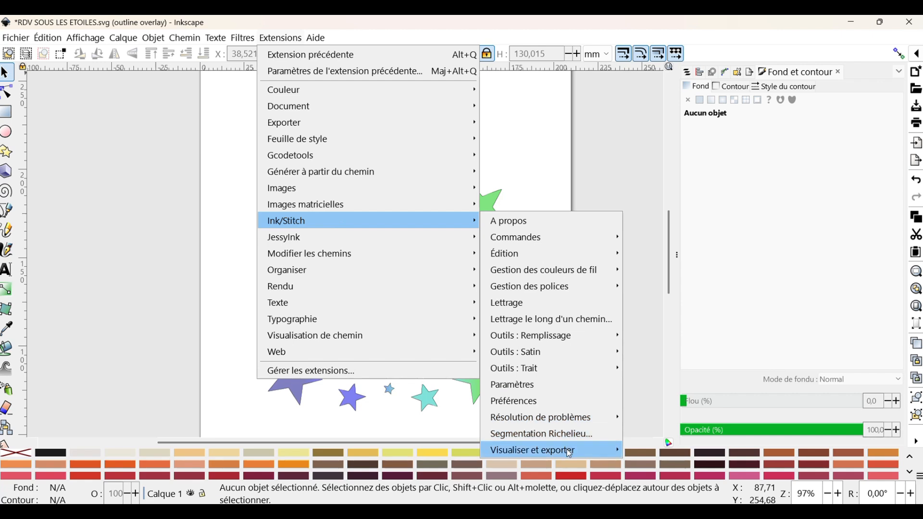
pyautogui.moveTo(569, 450)
pyautogui.click(660, 497)
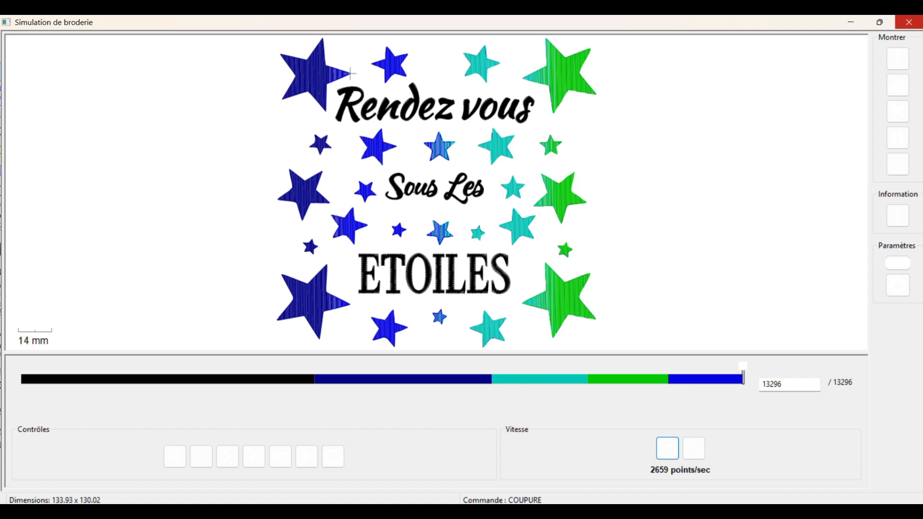
pyautogui.click(908, 22)
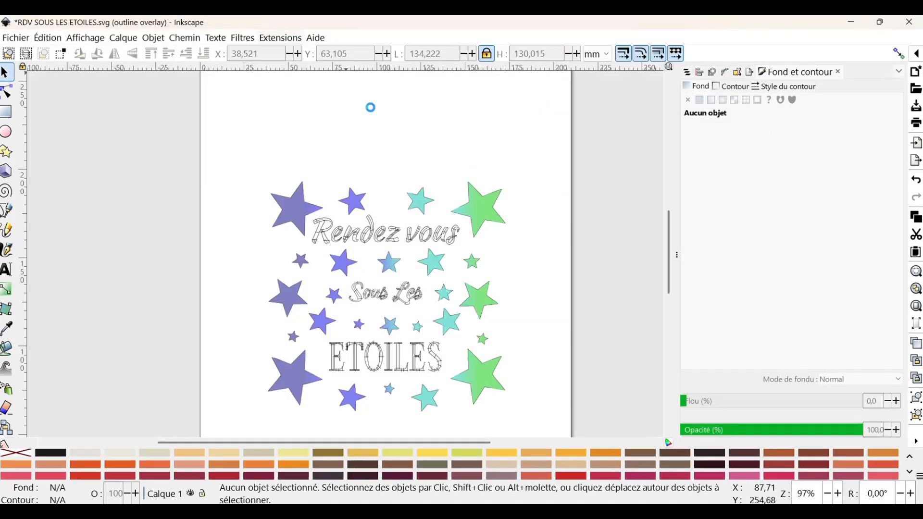
# - Generate an Ink/Stitch stitch plan preview placed beside the canvas and close the dialog
pyautogui.click(272, 38)
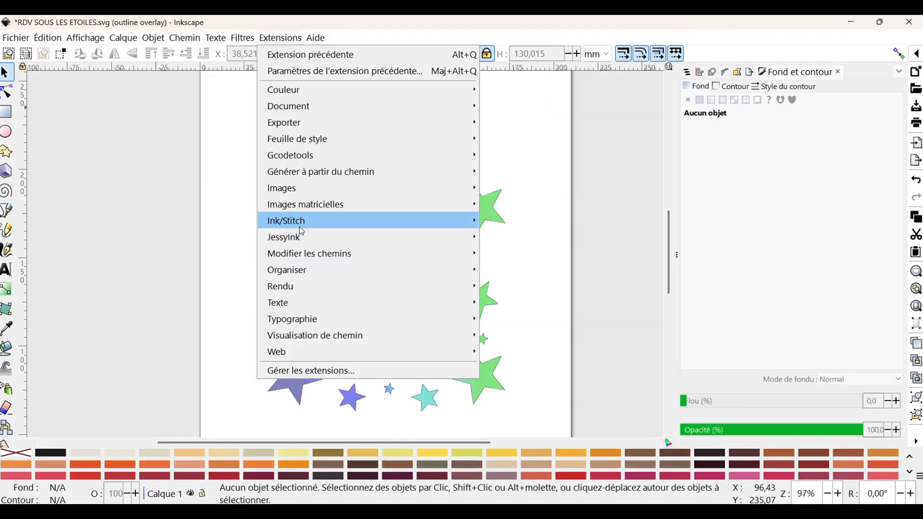
pyautogui.moveTo(301, 222)
pyautogui.moveTo(565, 450)
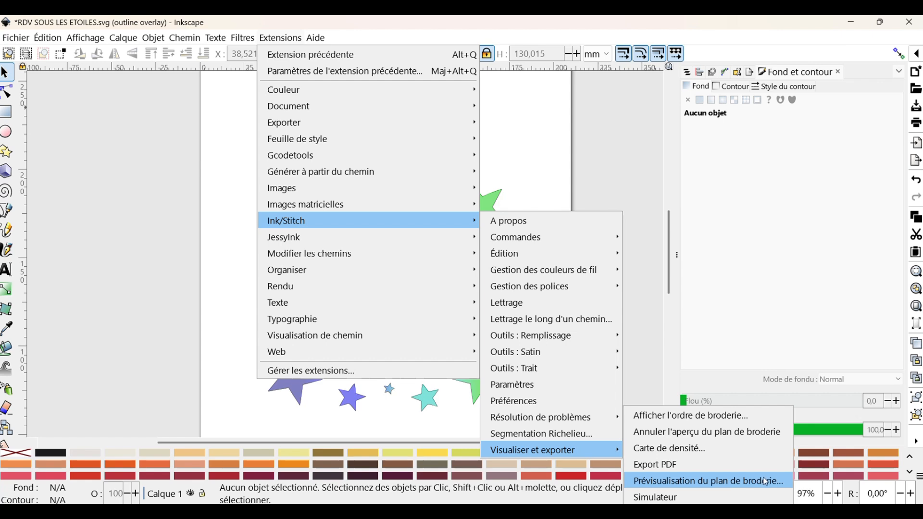
pyautogui.click(731, 482)
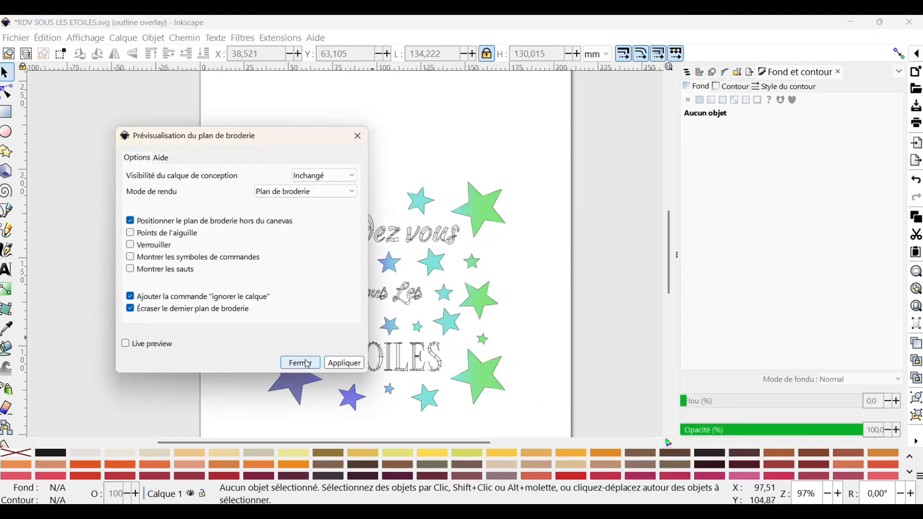
pyautogui.click(362, 363)
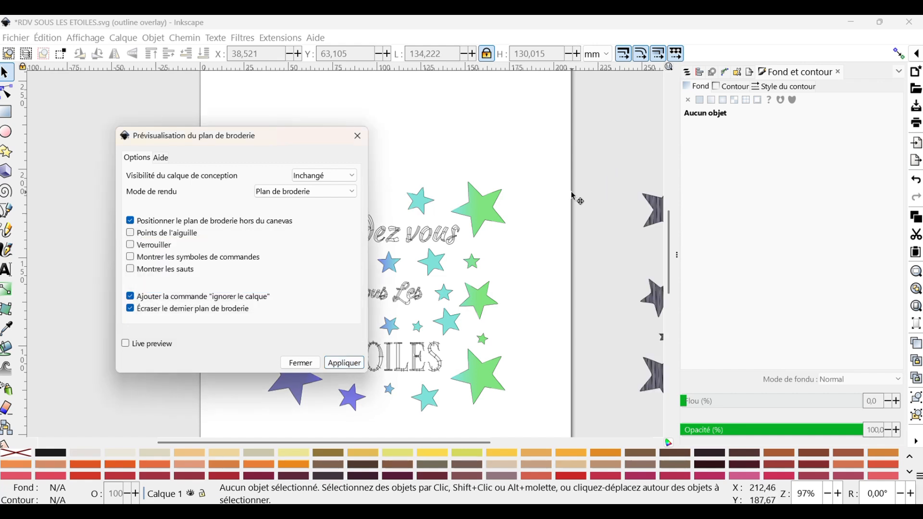
pyautogui.keyDown('ctrl'); pyautogui.scroll(-3, 572, 199); pyautogui.keyUp('ctrl')
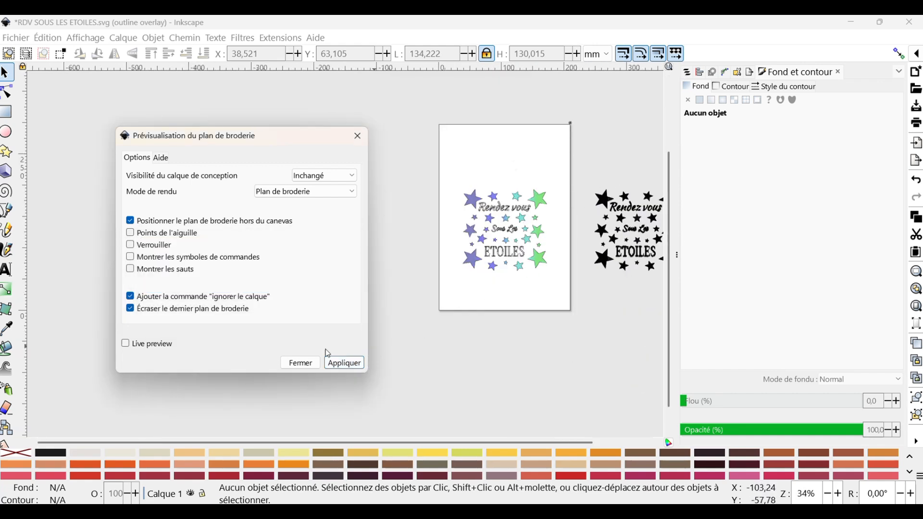
pyautogui.click(318, 361)
# - Open the Ink/Stitch Export PDF print preview in the browser
pyautogui.click(280, 38)
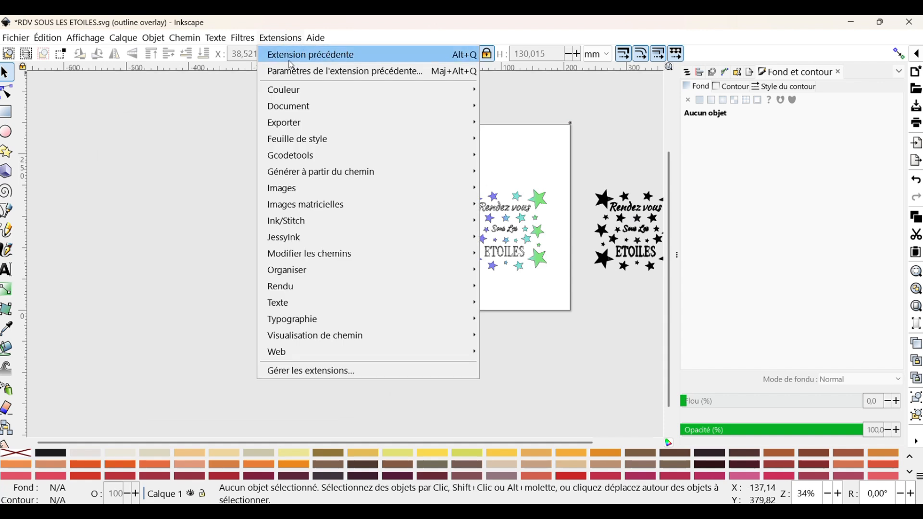
pyautogui.moveTo(312, 214)
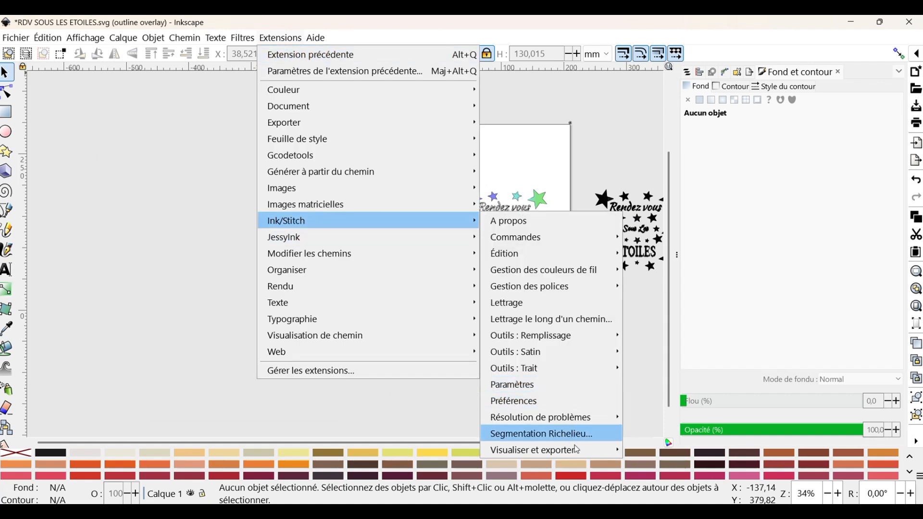
pyautogui.moveTo(580, 455)
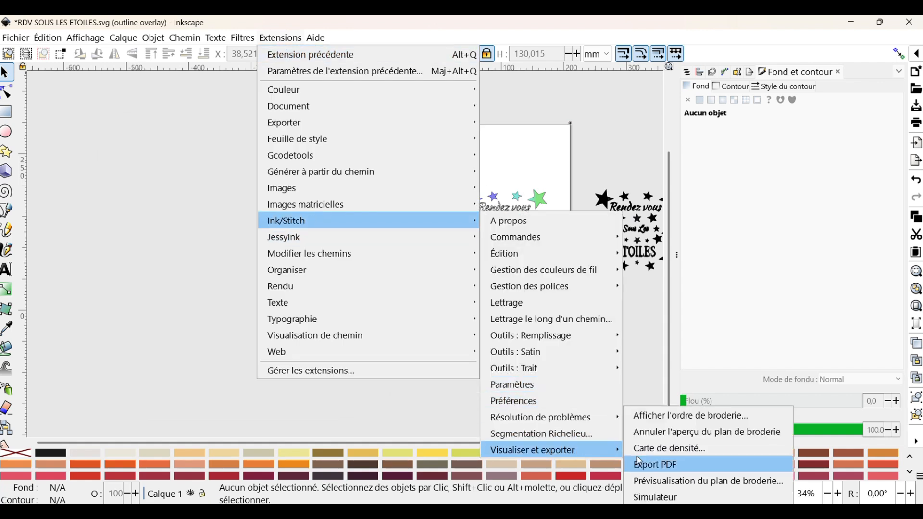
pyautogui.click(666, 464)
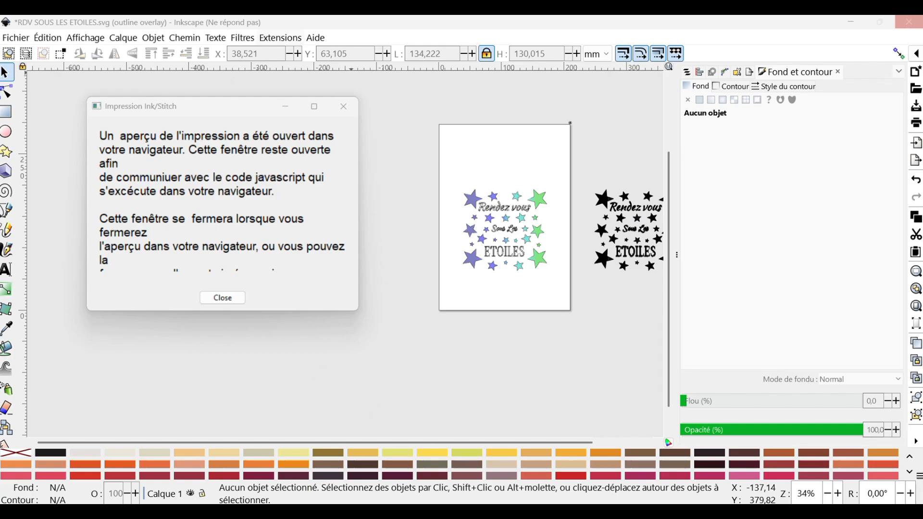
pyautogui.click(560, 475)
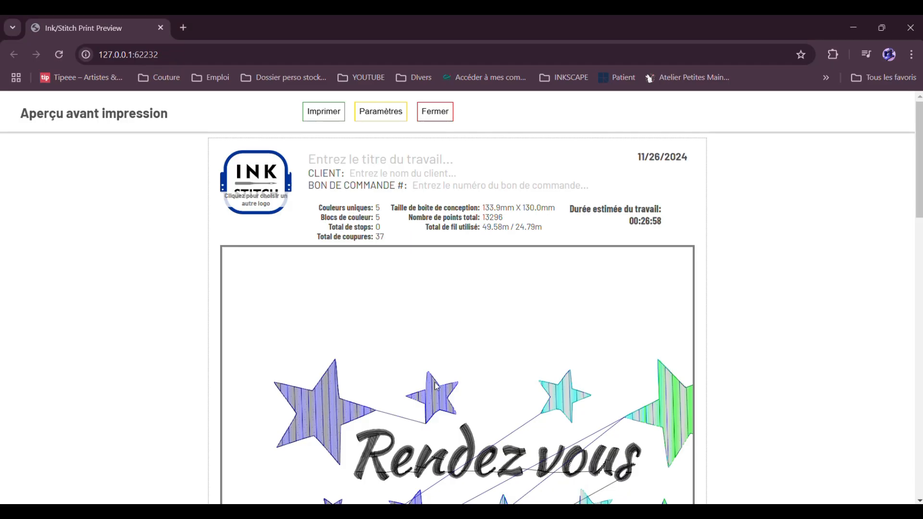
# - Enable realistic rendering in the print preview and inspect the stitched stars and the thread colour table
pyautogui.scroll(-5, 437, 386)
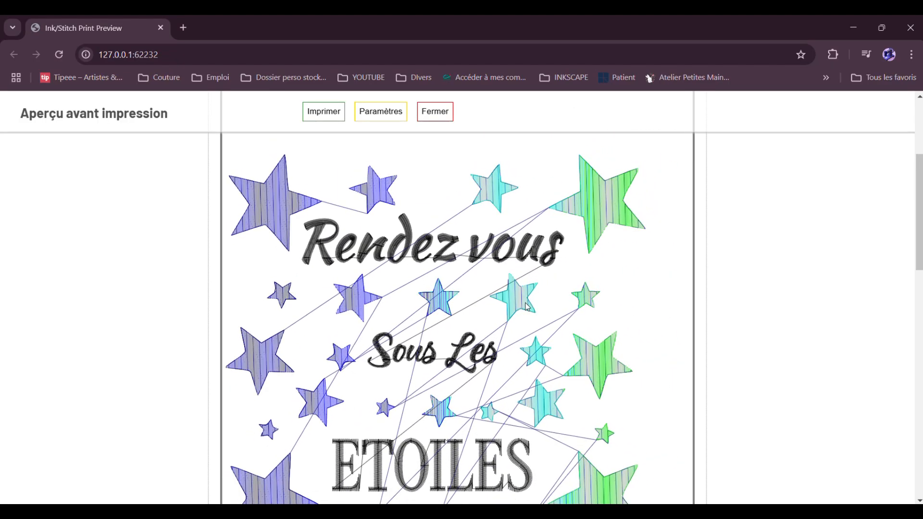
pyautogui.scroll(-5, 527, 307)
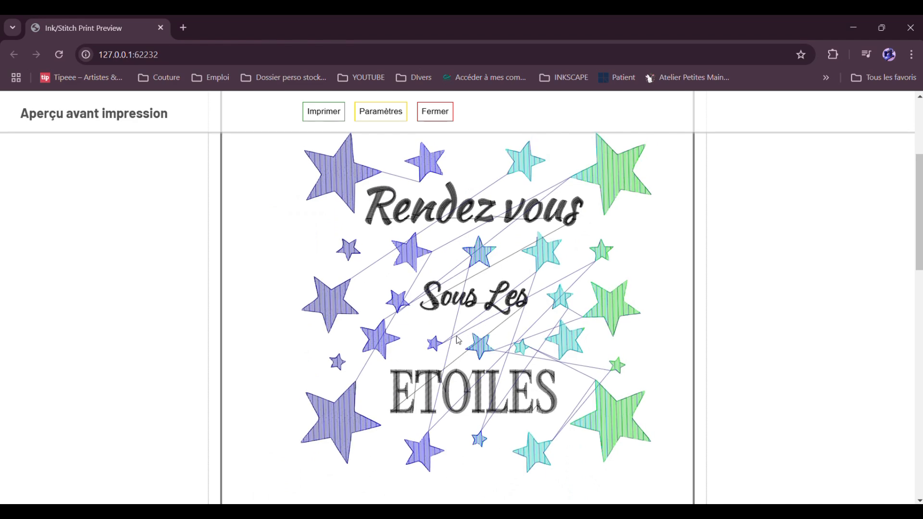
pyautogui.scroll(-3, 459, 341)
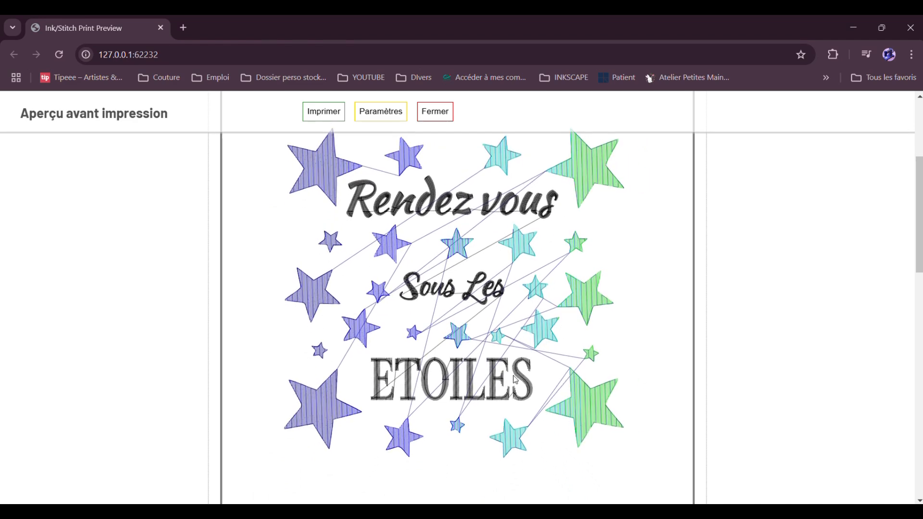
pyautogui.scroll(-4, 513, 379)
pyautogui.scroll(3, 506, 355)
pyautogui.moveTo(485, 323); pyautogui.dragTo(492, 366)
pyautogui.click(512, 486)
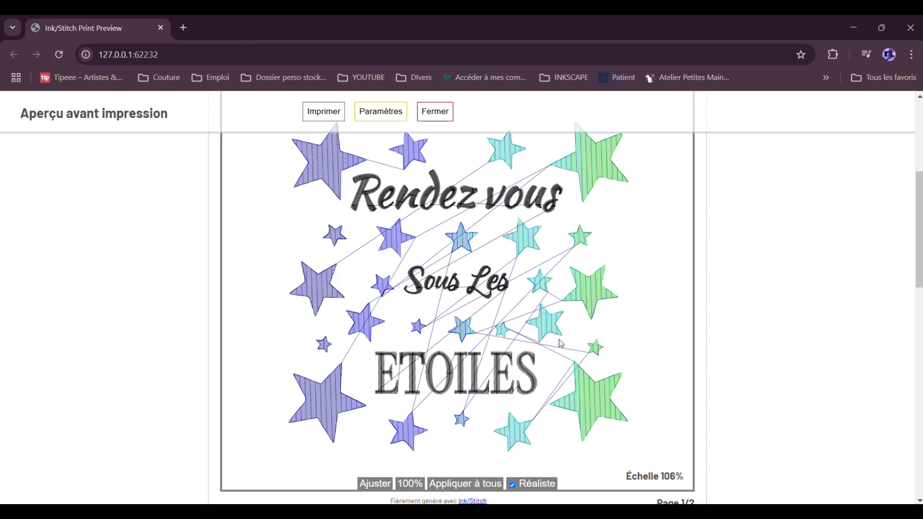
pyautogui.scroll(1, 562, 345)
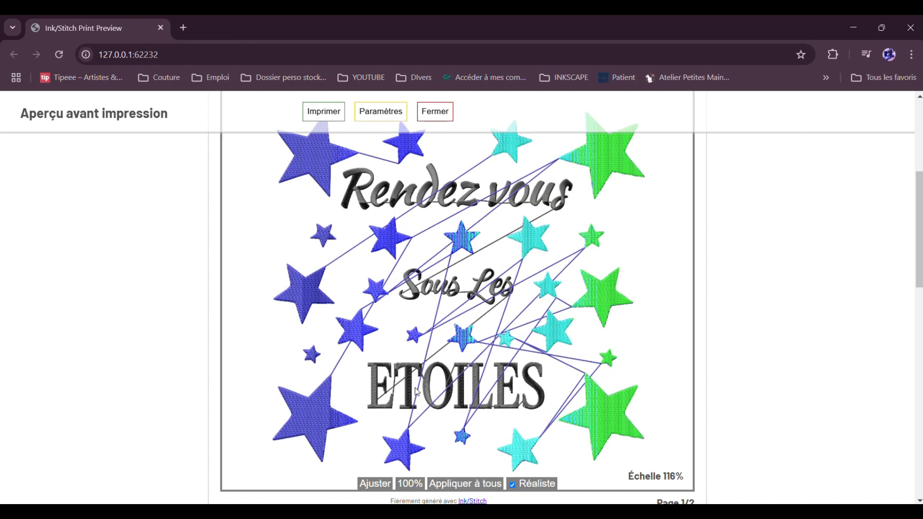
pyautogui.scroll(6, 428, 339)
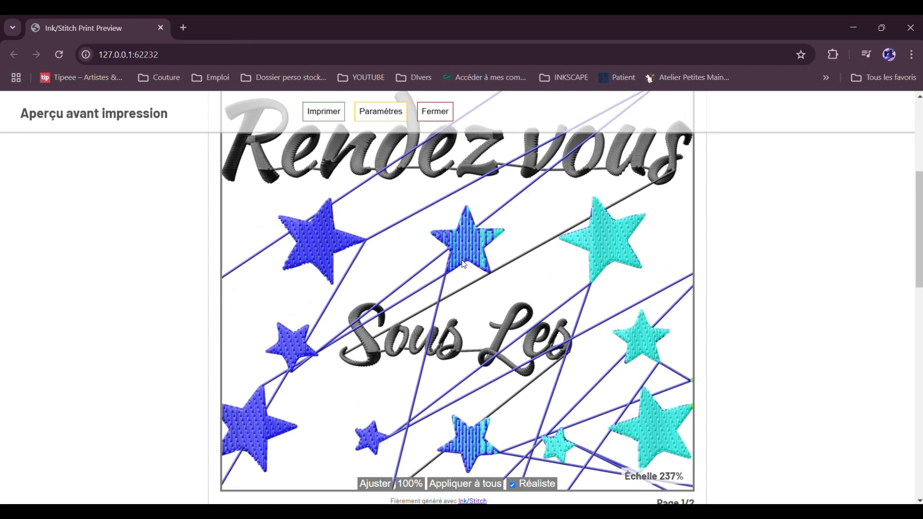
pyautogui.scroll(2, 464, 264)
pyautogui.moveTo(297, 295); pyautogui.dragTo(582, 331)
pyautogui.scroll(-7, 416, 401)
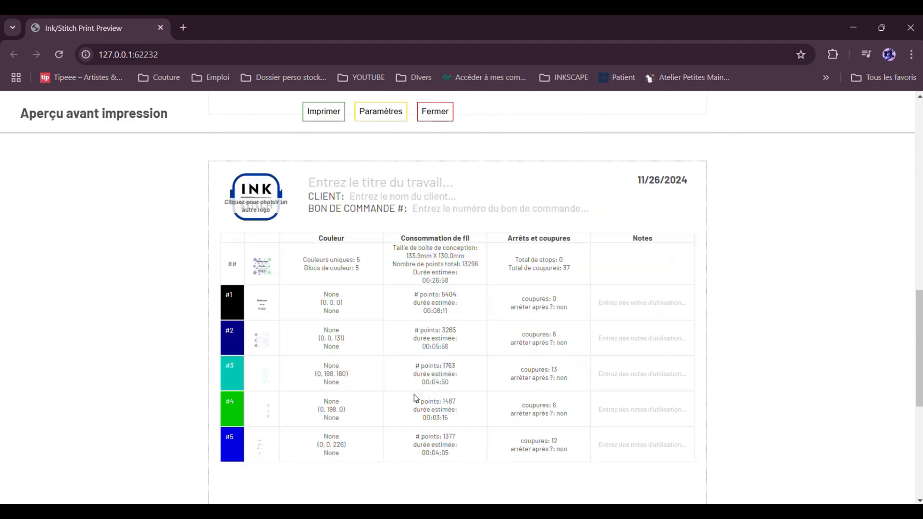
pyautogui.scroll(10, 413, 366)
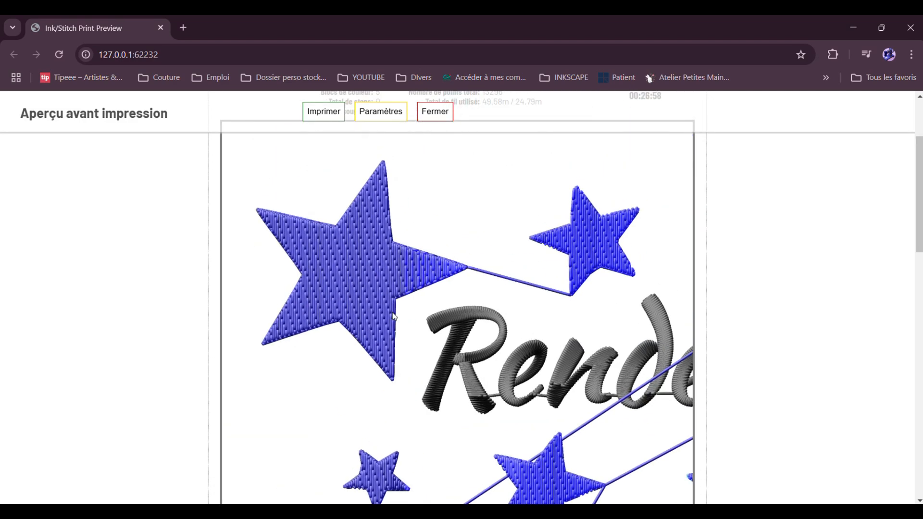
pyautogui.moveTo(650, 373); pyautogui.dragTo(426, 376)
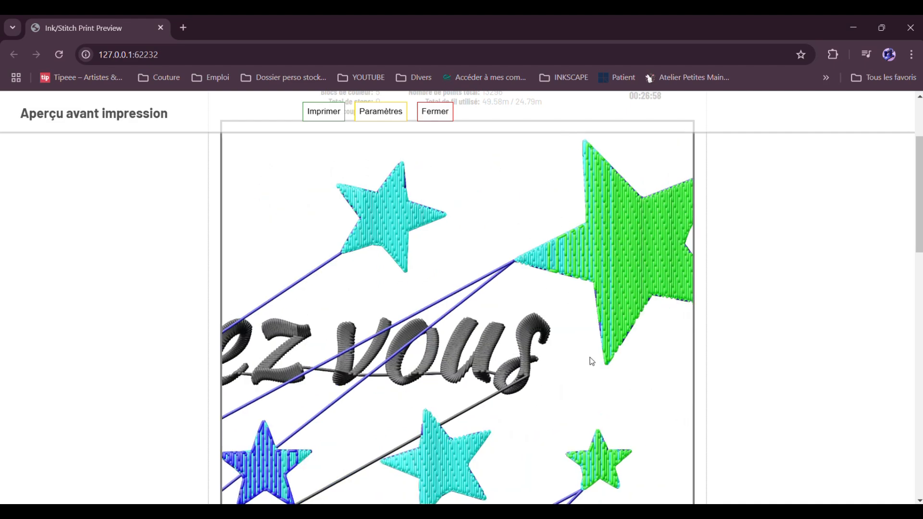
# - Scroll through the print preview pages and switch realistic rendering off
pyautogui.scroll(-3, 572, 386)
pyautogui.scroll(-5, 572, 385)
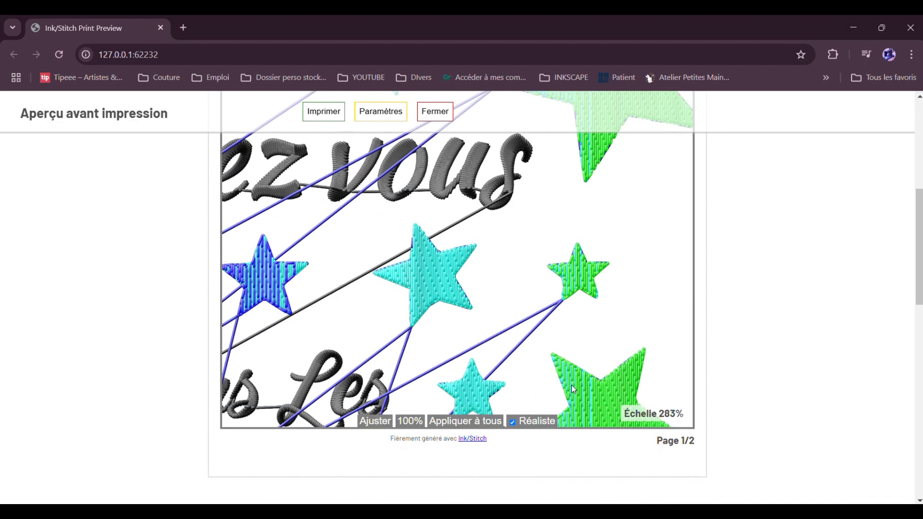
pyautogui.scroll(-4, 486, 348)
pyautogui.scroll(3, 500, 356)
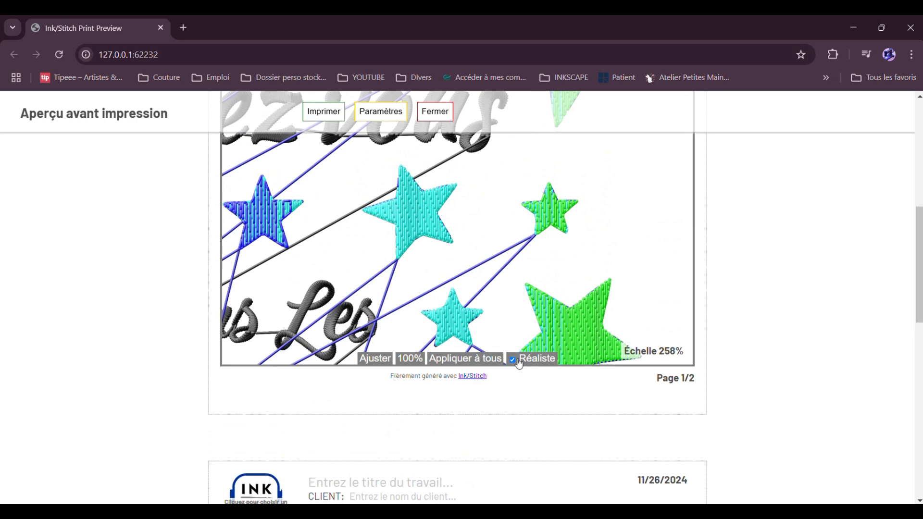
pyautogui.click(514, 360)
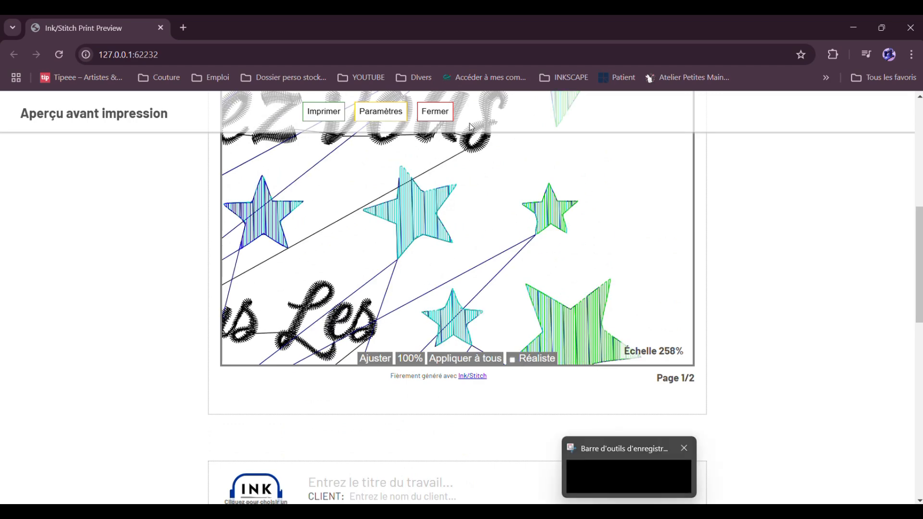
# - Close the Ink/Stitch print dialog and return to the RDV SOUS LES ETOILES document window
pyautogui.hotkey('alt', 'Tab')
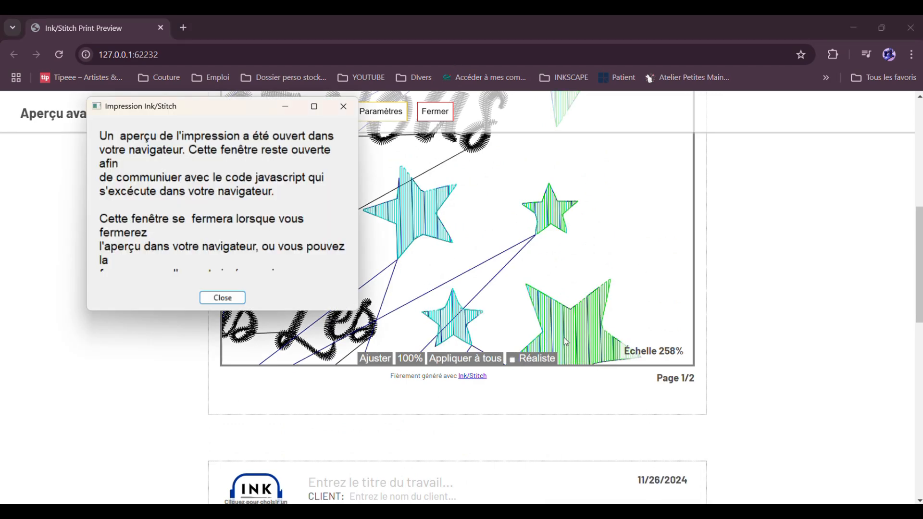
pyautogui.click(227, 303)
pyautogui.moveTo(615, 512)
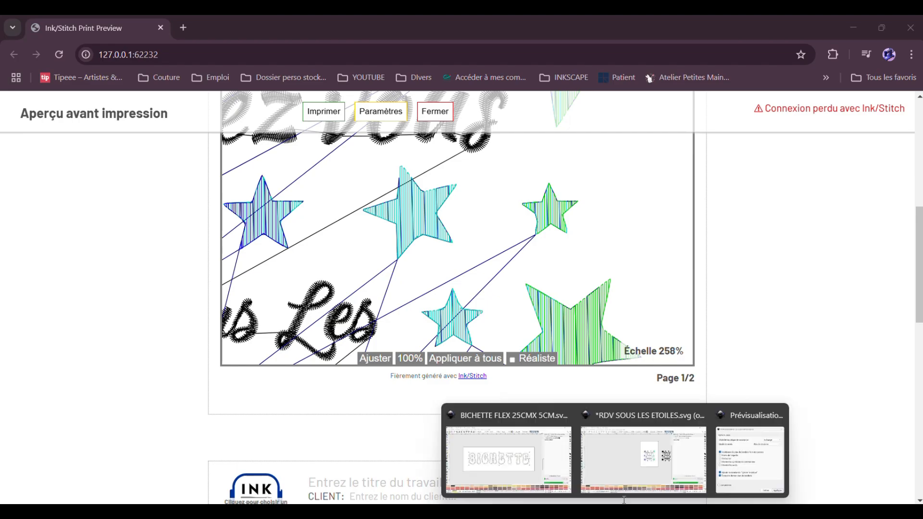
pyautogui.click(644, 454)
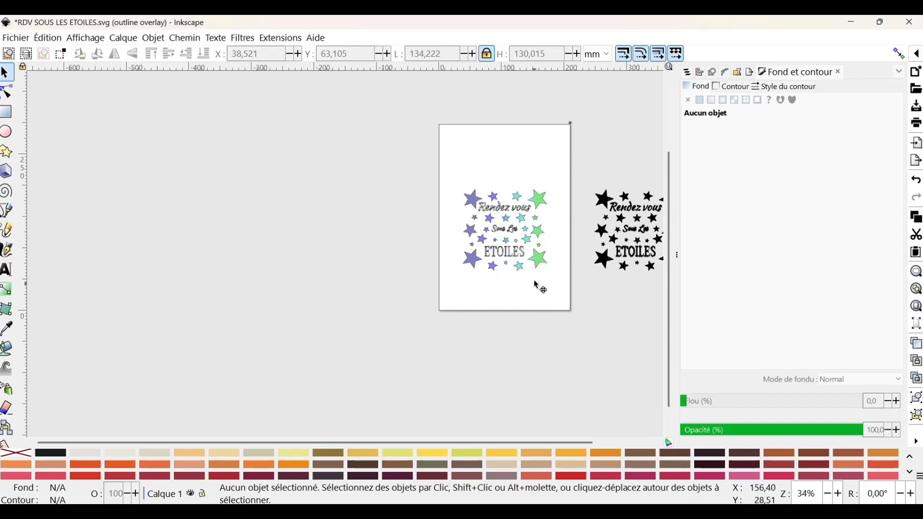
# - Delete the stitch plan preview layer placed beside the canvas
pyautogui.click(598, 249)
pyautogui.click(688, 72)
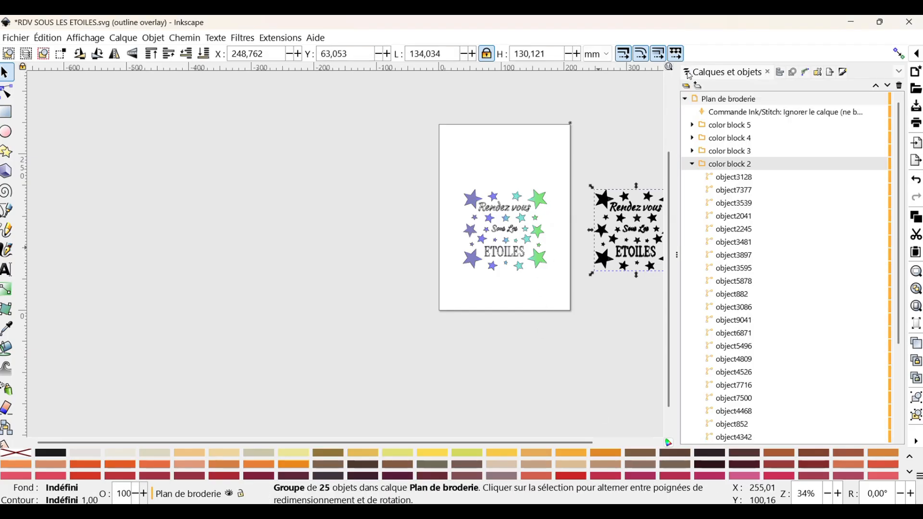
pyautogui.click(702, 103)
pyautogui.press('Delete')
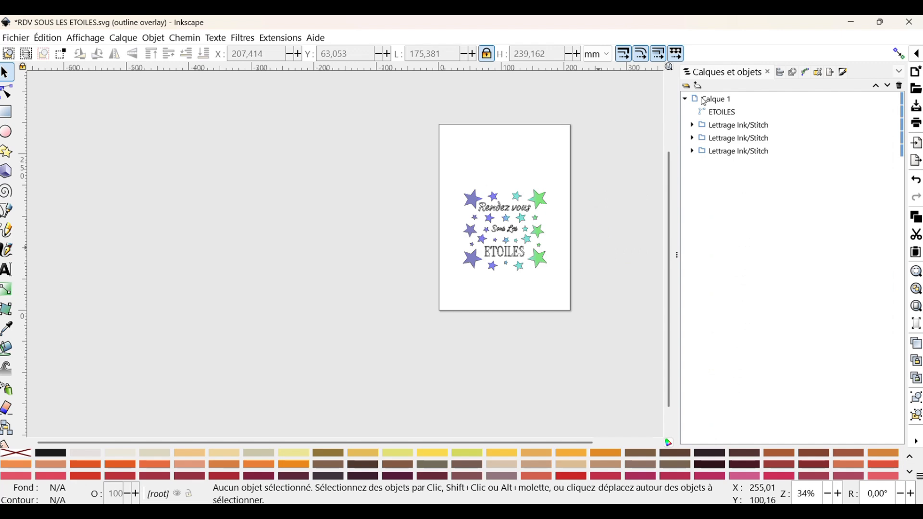
# - Open the Ink/Stitch embroidery parameters for the ETOILES star path
pyautogui.click(536, 197)
pyautogui.click(280, 38)
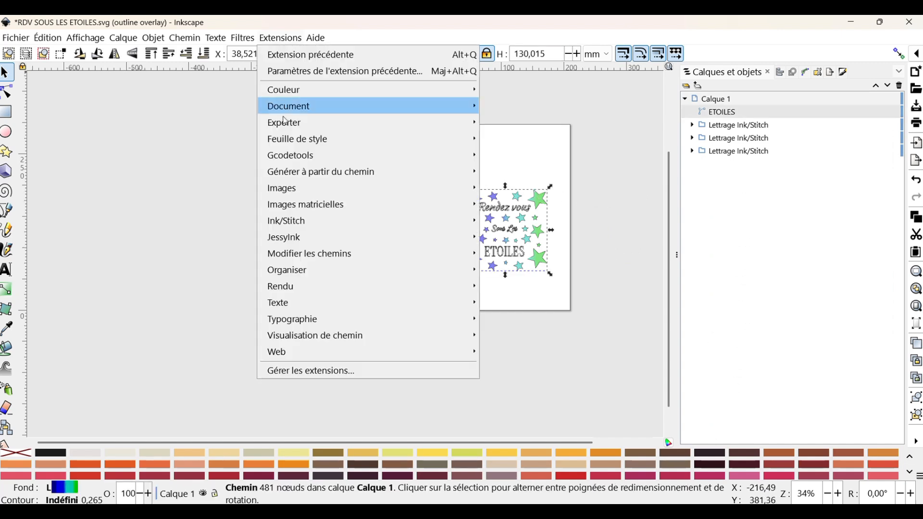
pyautogui.moveTo(288, 221)
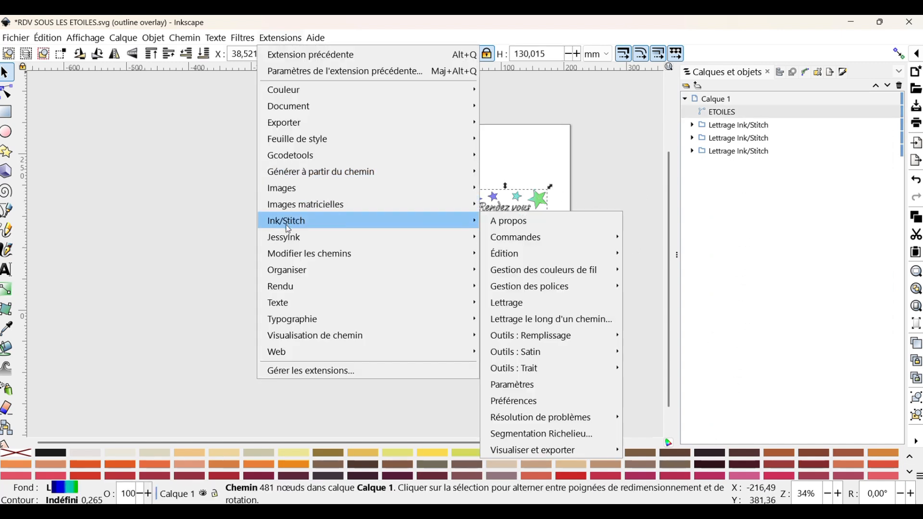
pyautogui.click(563, 389)
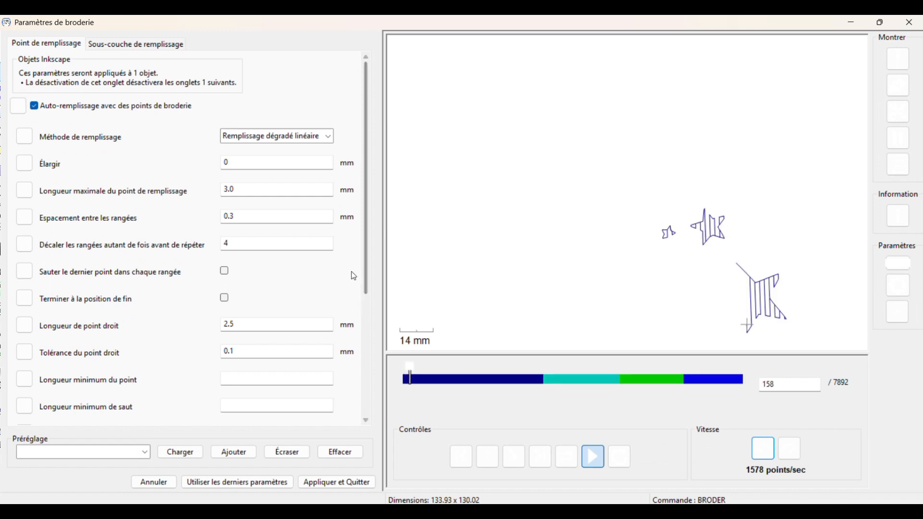
# - Re-tick Couper après in the fill settings, review the fill underlay tab, and apply the parameters
pyautogui.scroll(-5, 359, 260)
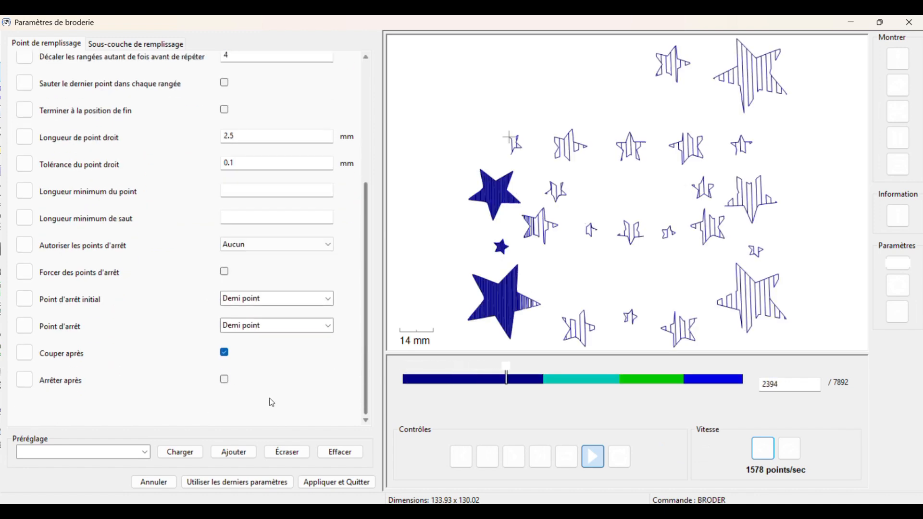
pyautogui.click(227, 356)
pyautogui.click(227, 355)
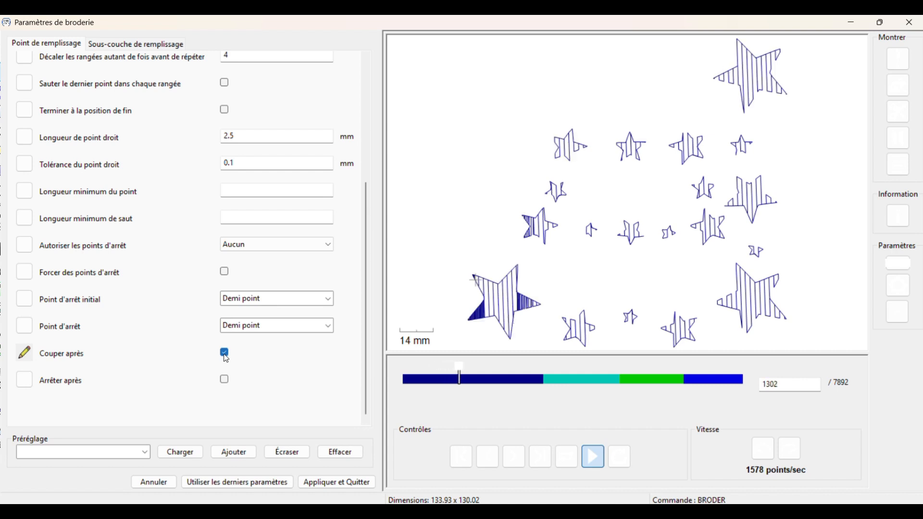
pyautogui.click(136, 44)
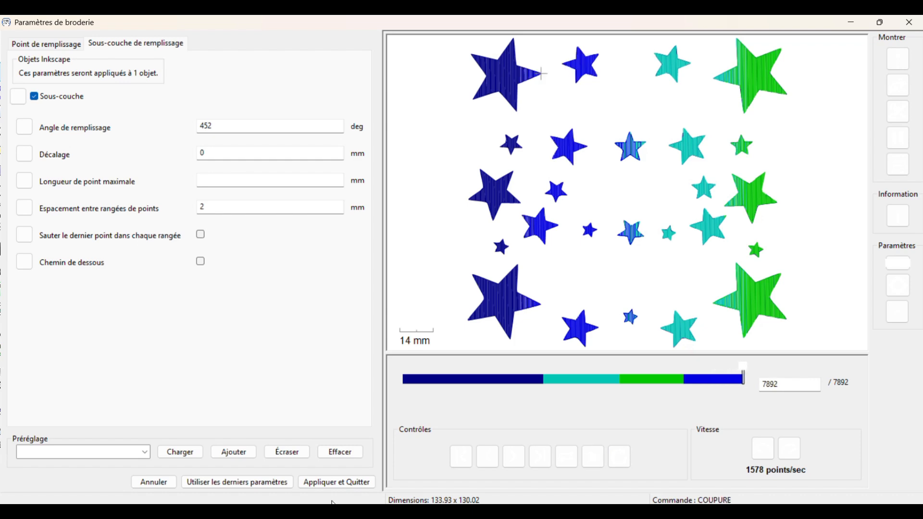
pyautogui.click(336, 482)
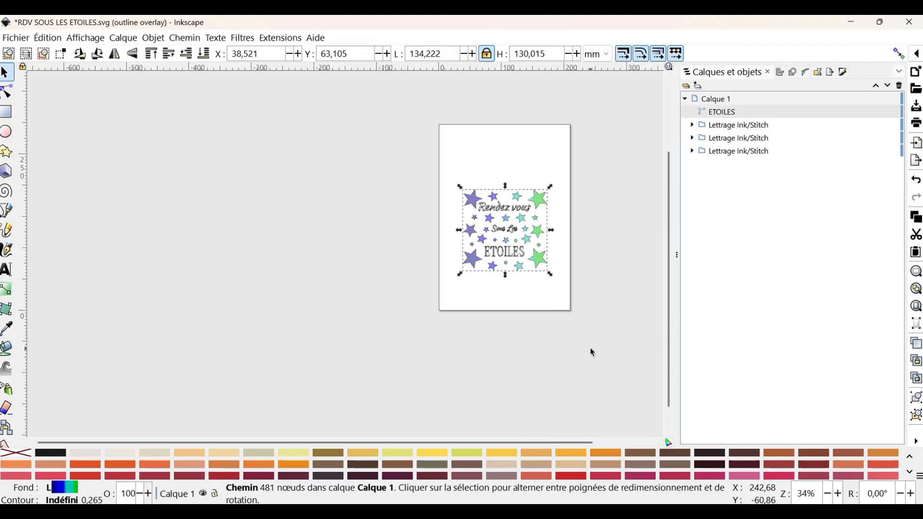
# - Save the document as an Inkscape SVG named RDV SOUS LES ETOILES 13CM 13CM
pyautogui.scroll(5, 535, 284)
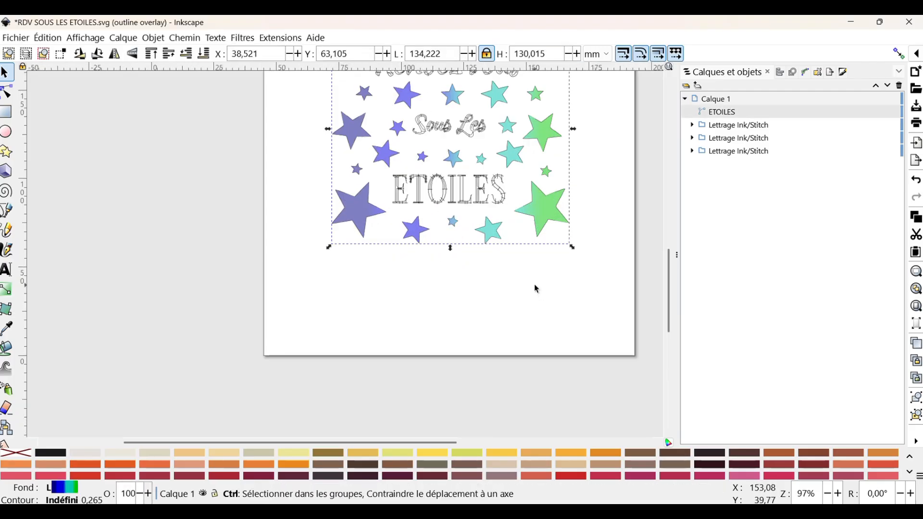
pyautogui.moveTo(530, 272); pyautogui.dragTo(475, 342)
pyautogui.scroll(8, 531, 314)
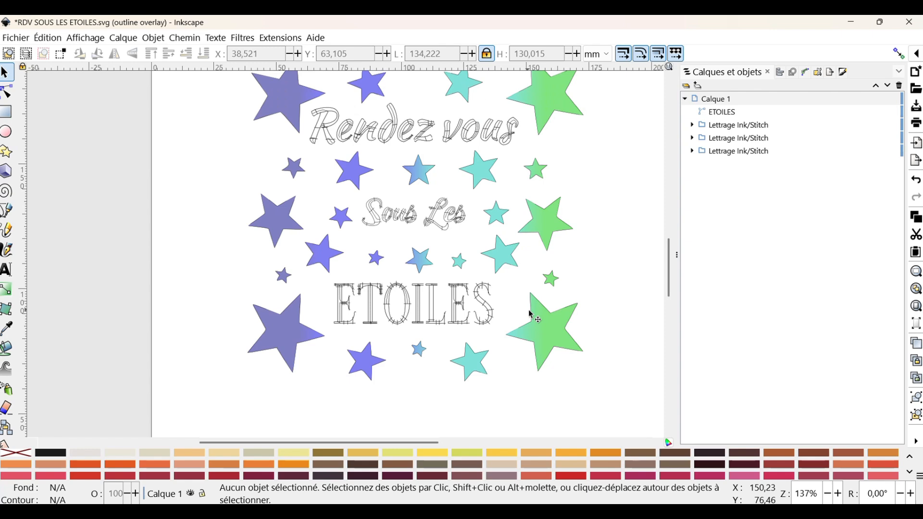
pyautogui.scroll(2, 532, 315)
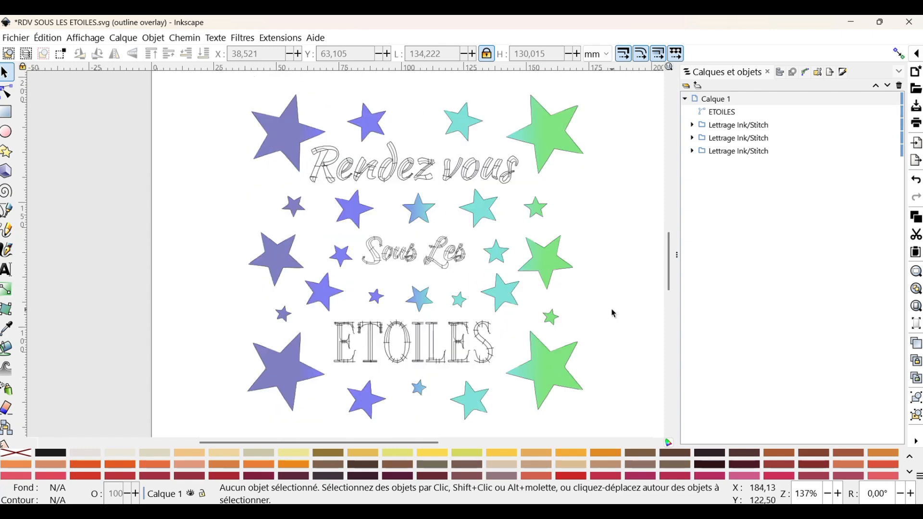
pyautogui.click(18, 39)
pyautogui.click(57, 156)
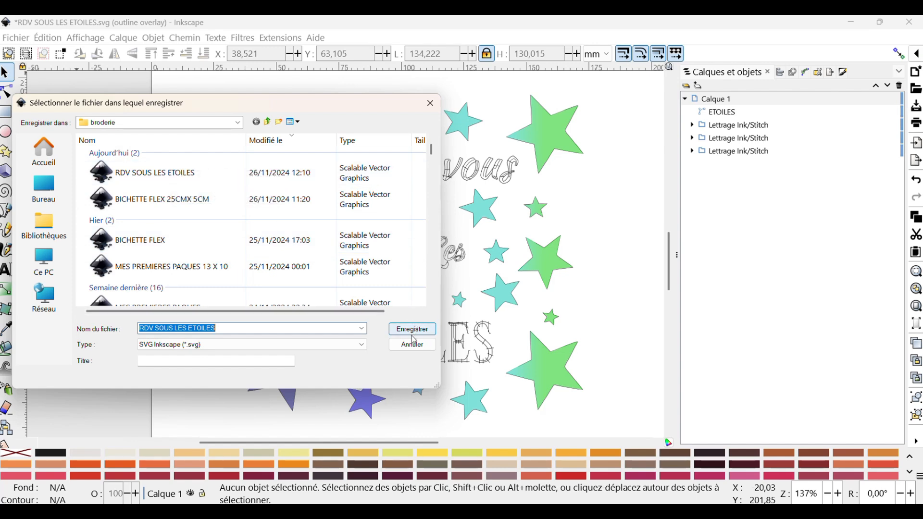
pyautogui.click(292, 329)
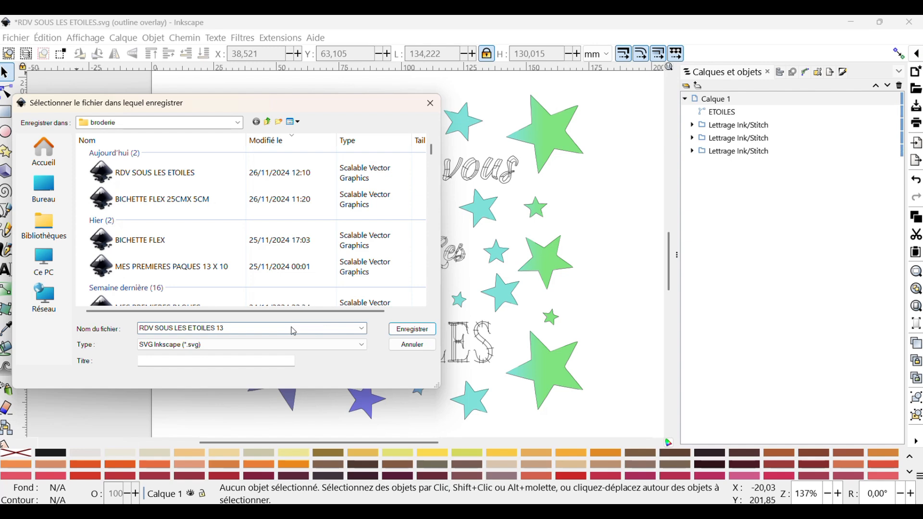
pyautogui.write('13CM')
pyautogui.click(402, 332)
# - Save the design in Ink/Stitch Brother embroidery format (.pes) as RDV SOUS LES ETOILES 13CM 13CM
pyautogui.click(25, 42)
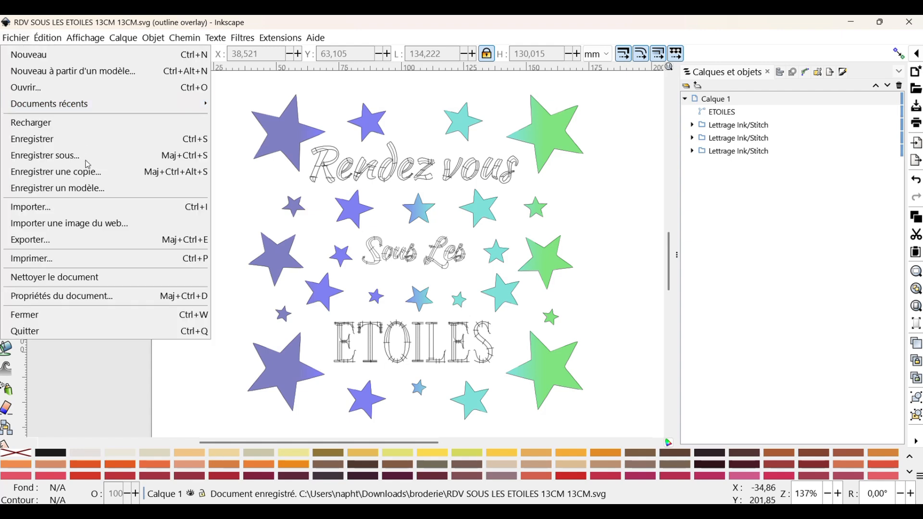
pyautogui.click(82, 159)
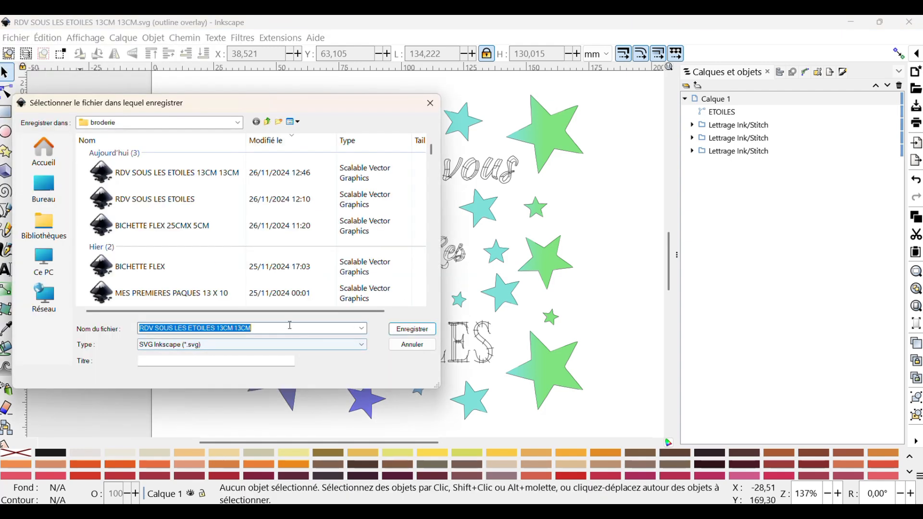
pyautogui.click(282, 345)
pyautogui.click(283, 234)
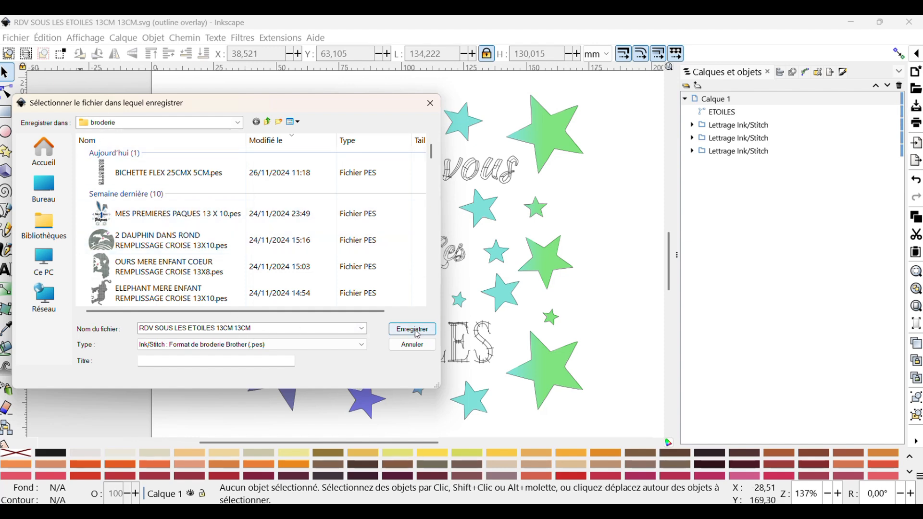
pyautogui.click(416, 332)
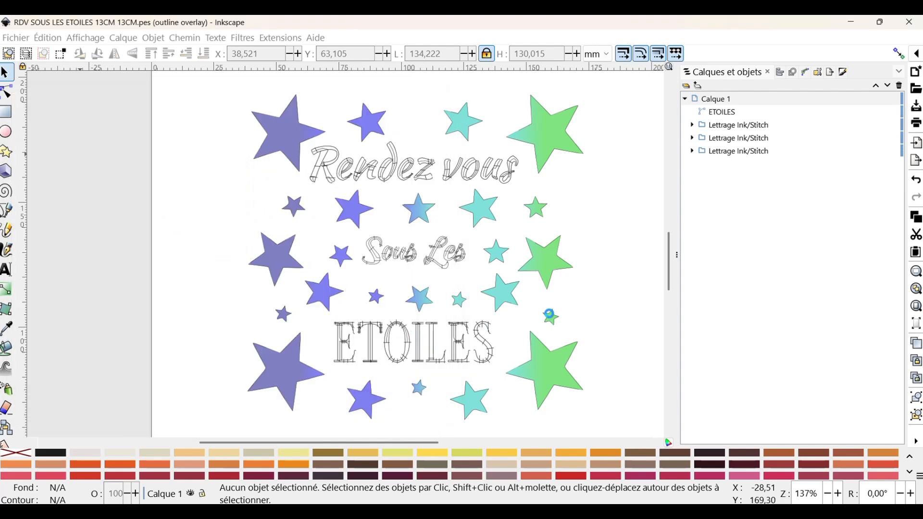